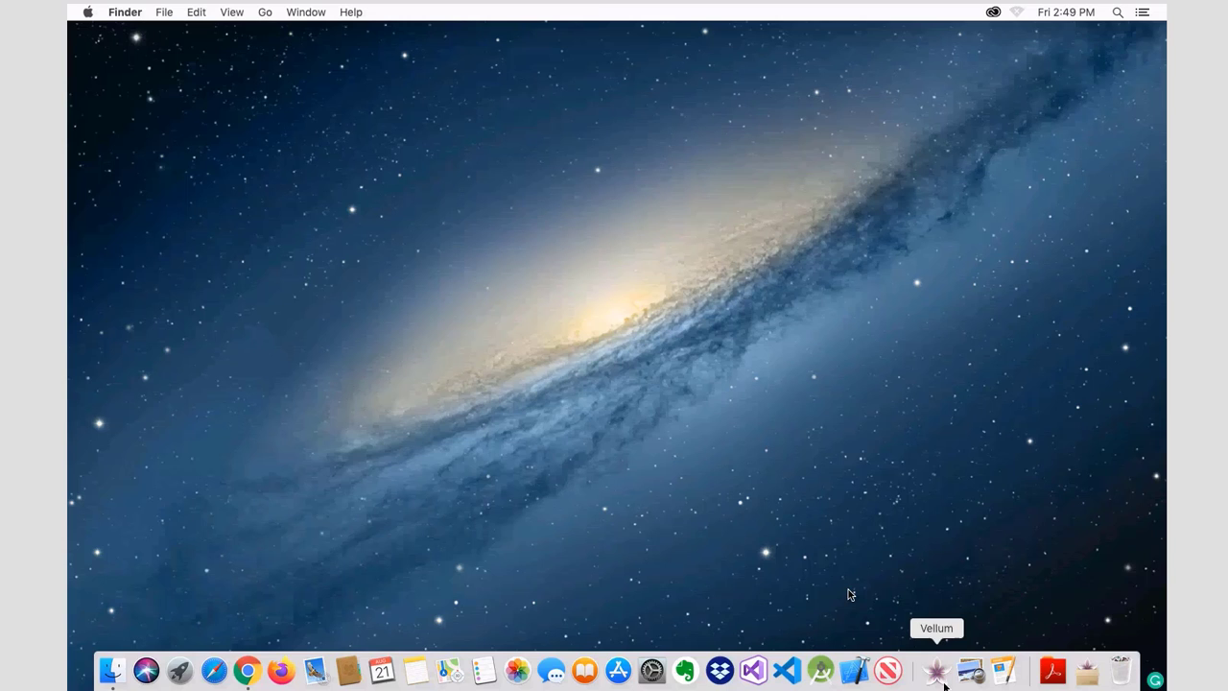
Step: Launch Vellum and postpone the software update reminder
left_click(948, 677)
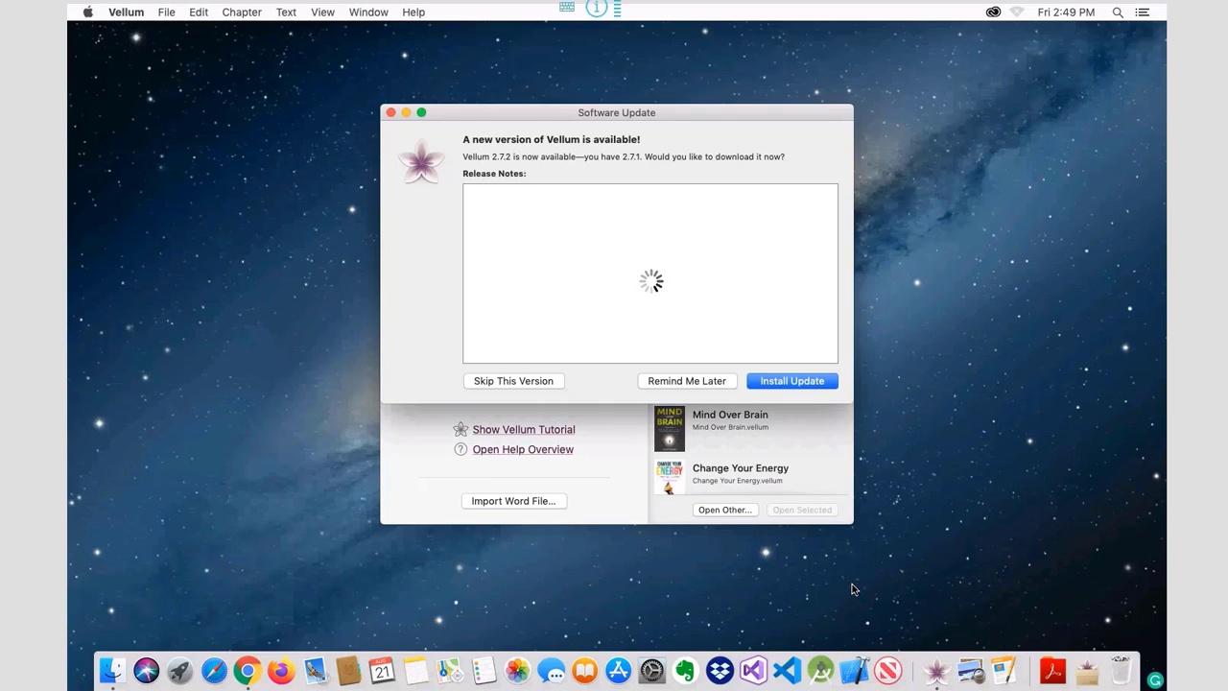
left_click(676, 382)
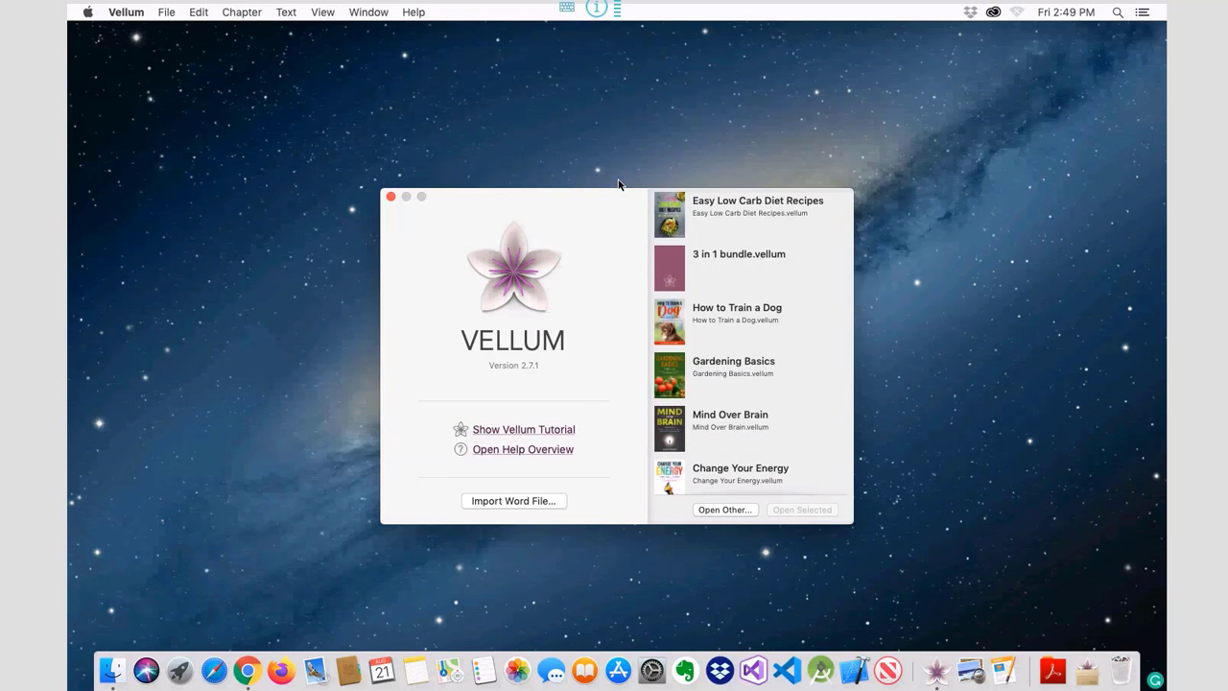
left_click_drag(605, 201, 604, 173)
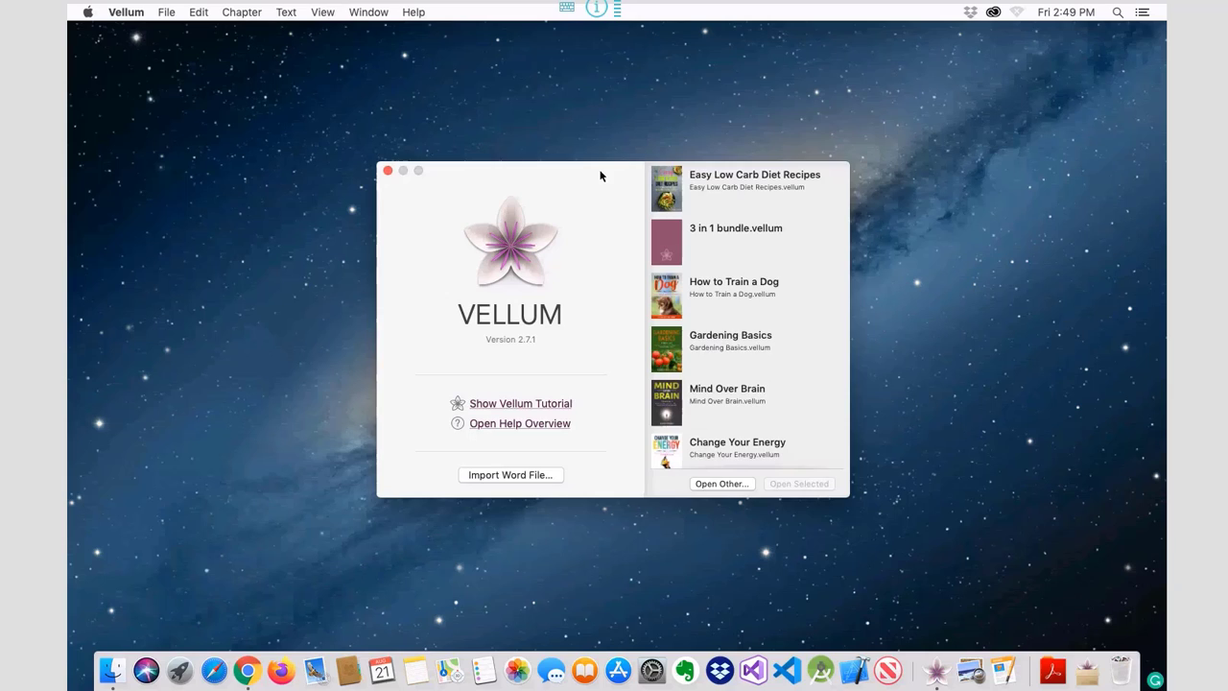
Step: Import '19797.1 2nd Emotional Intelligence.docx' from the New folder as a new book
left_click(518, 473)
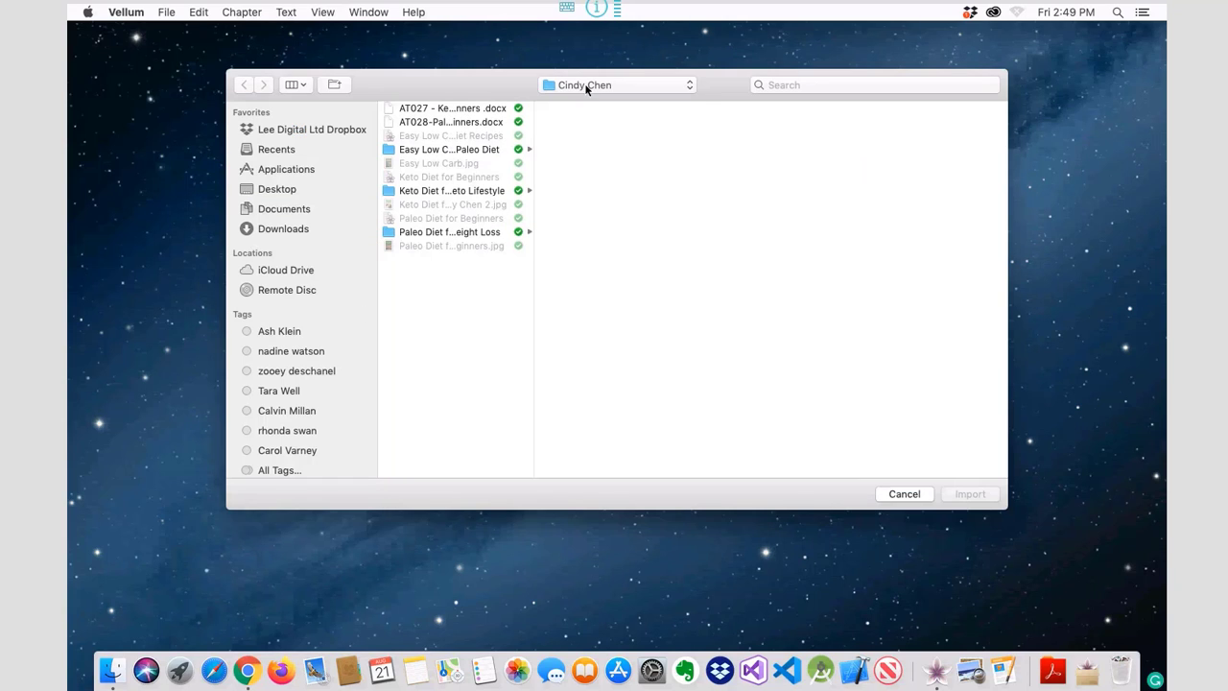
left_click(586, 86)
left_click(565, 104)
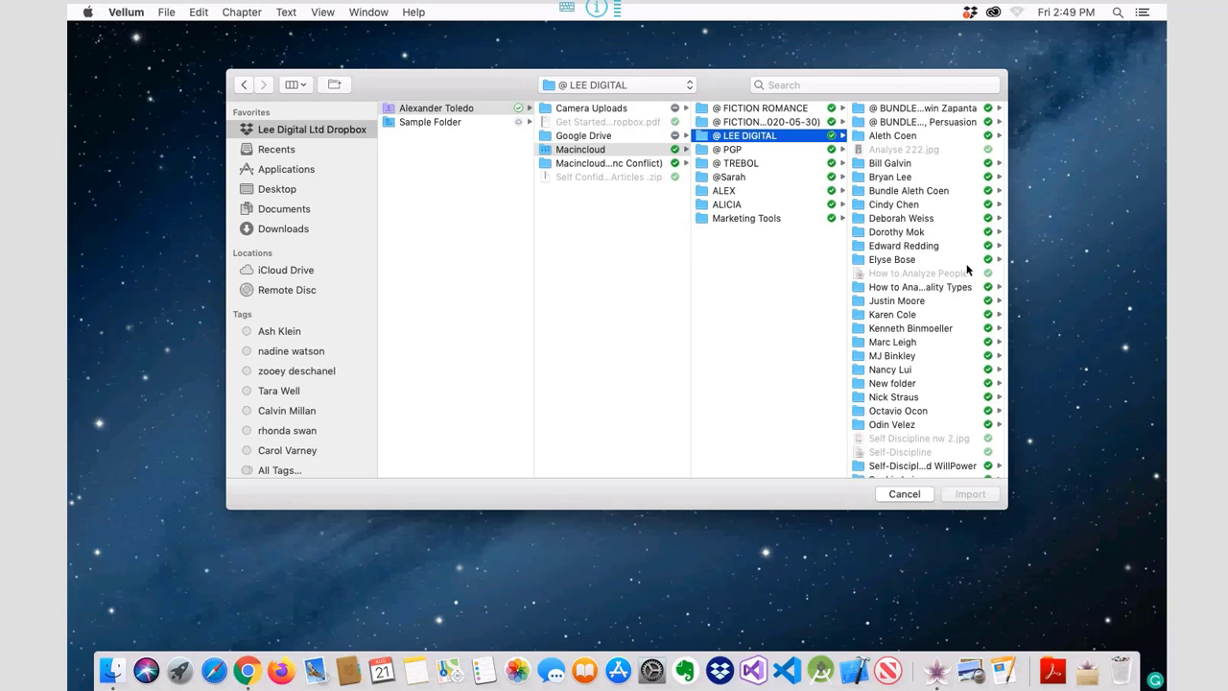
scroll(916, 317, "down", 2)
left_click(896, 347)
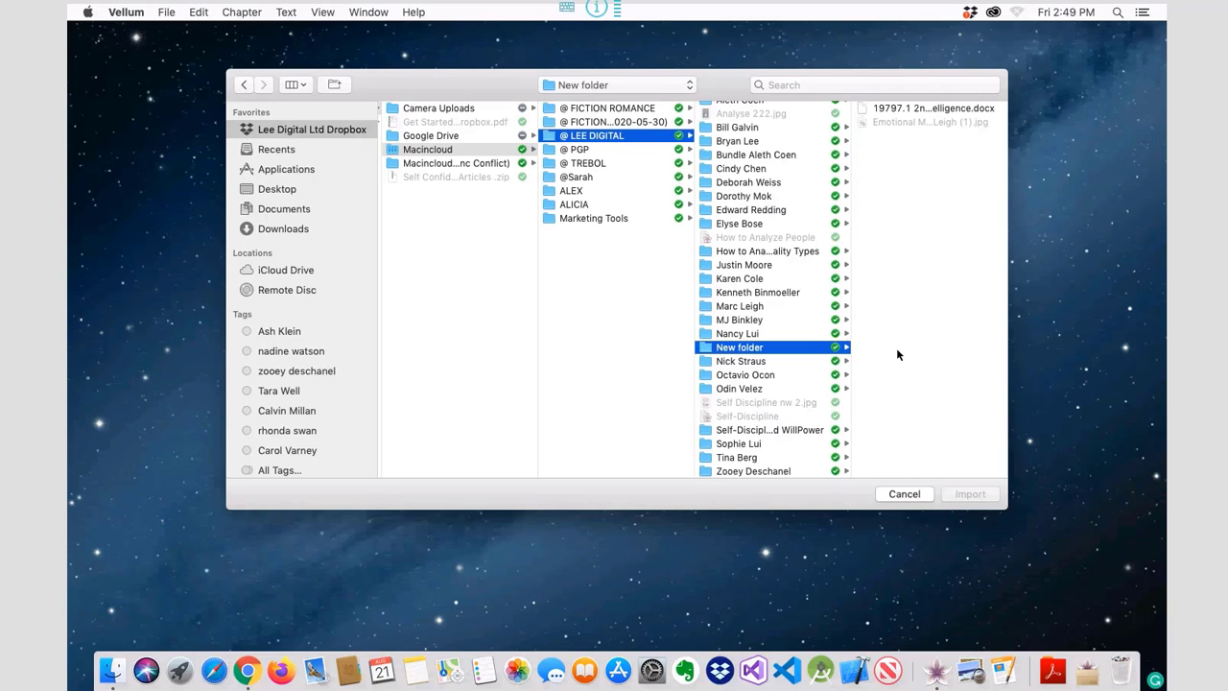
left_click(945, 108)
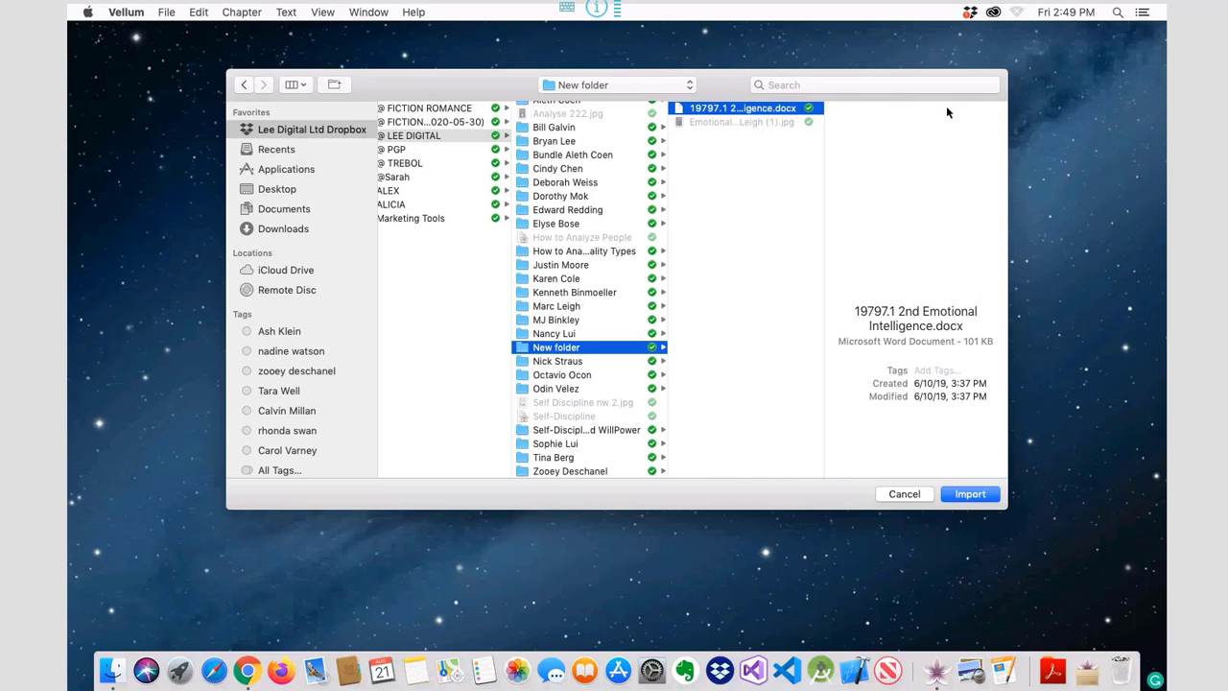
left_click(969, 494)
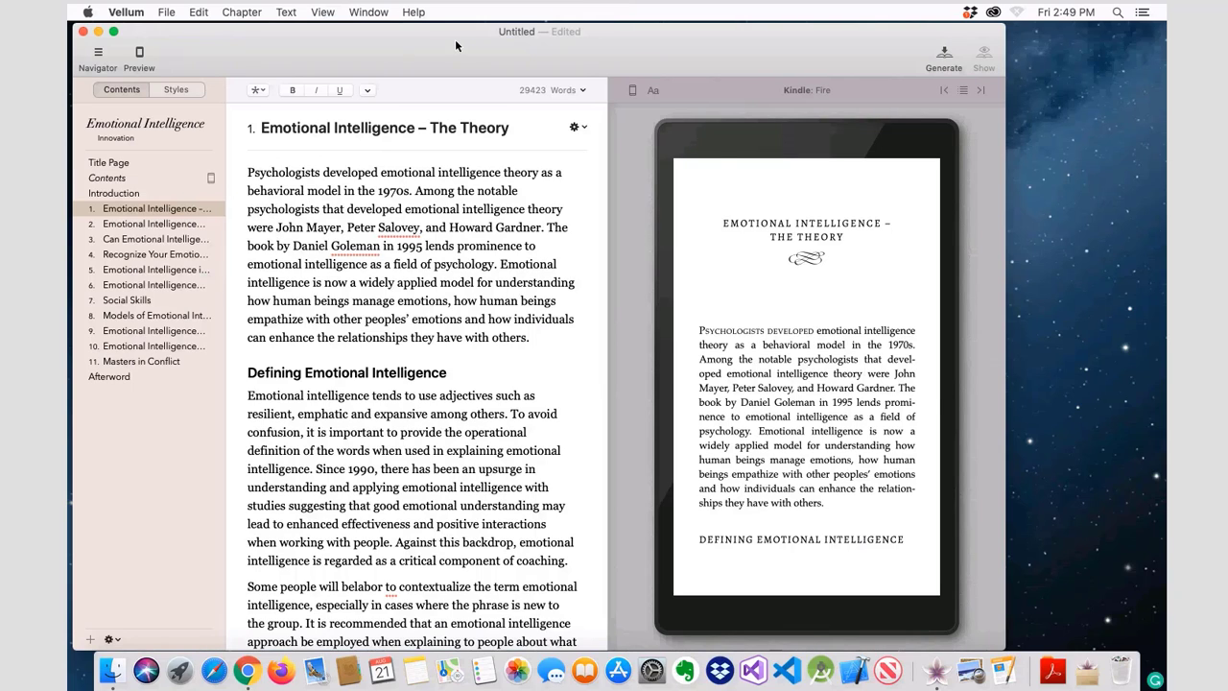
Step: In the book's title info, delete the placeholder author 'Innovation'
left_click_drag(455, 40, 537, 39)
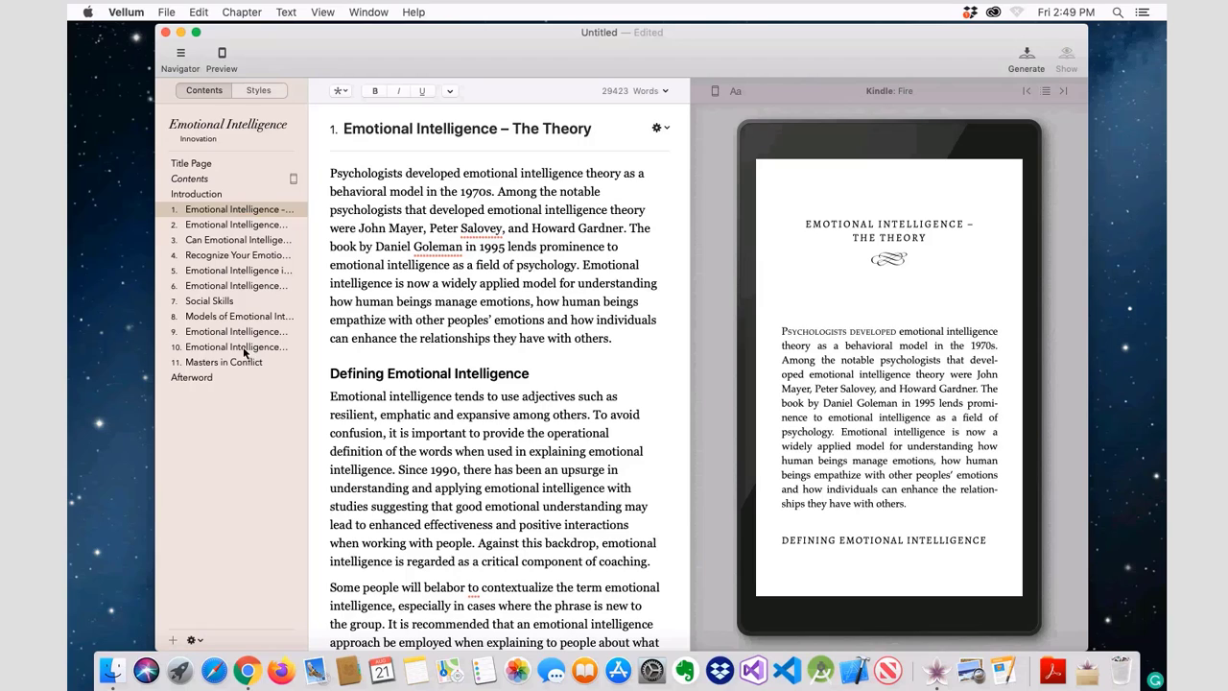
left_click(242, 129)
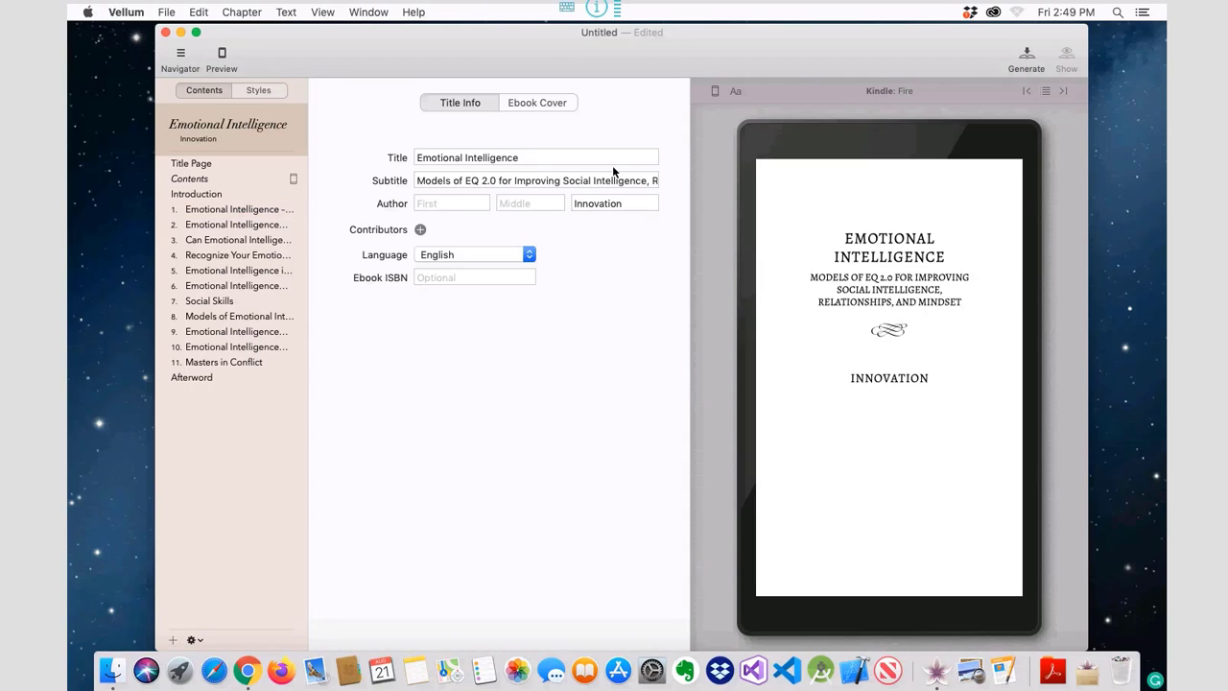
left_click(603, 202)
double_click(605, 200)
key("BackSpace")
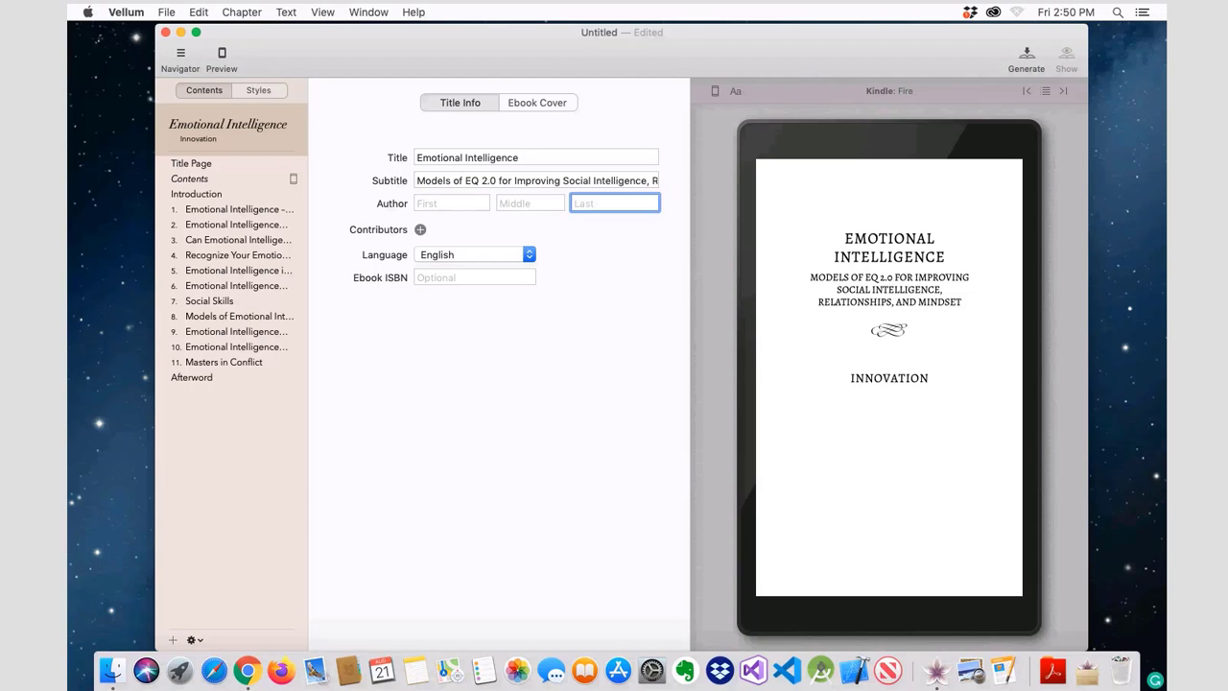
Step: Enter the author's first and last names in the author fields
left_click(471, 196)
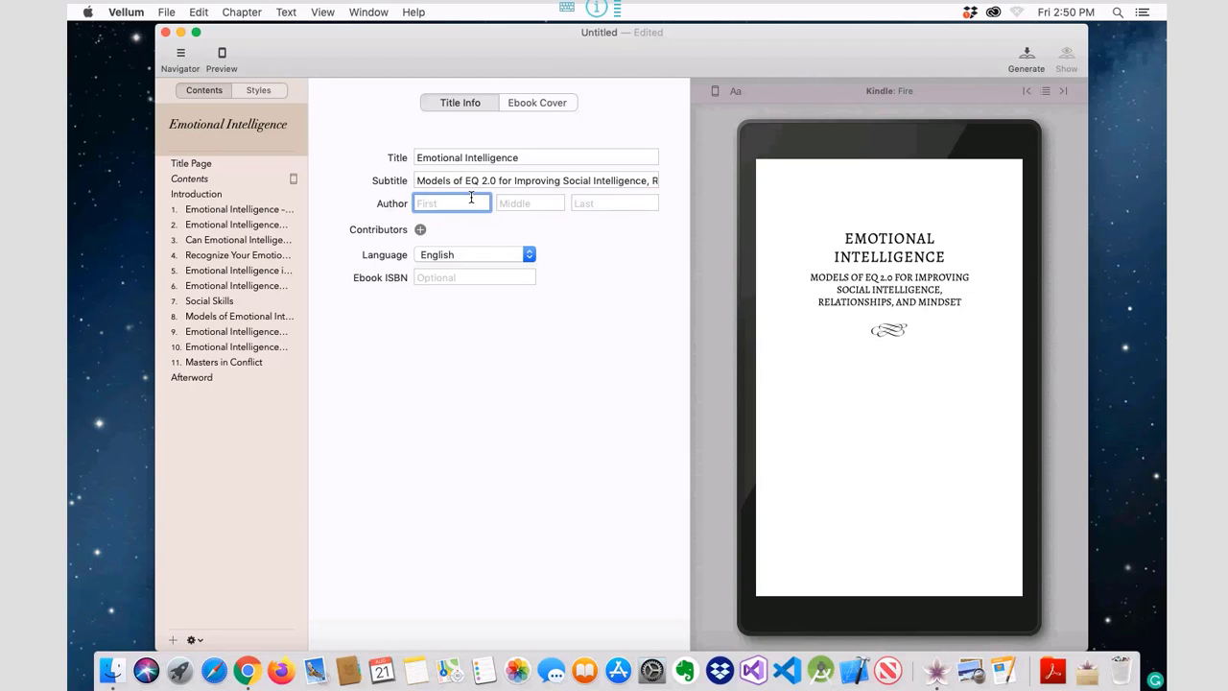
key("Tab")
key("Tab")
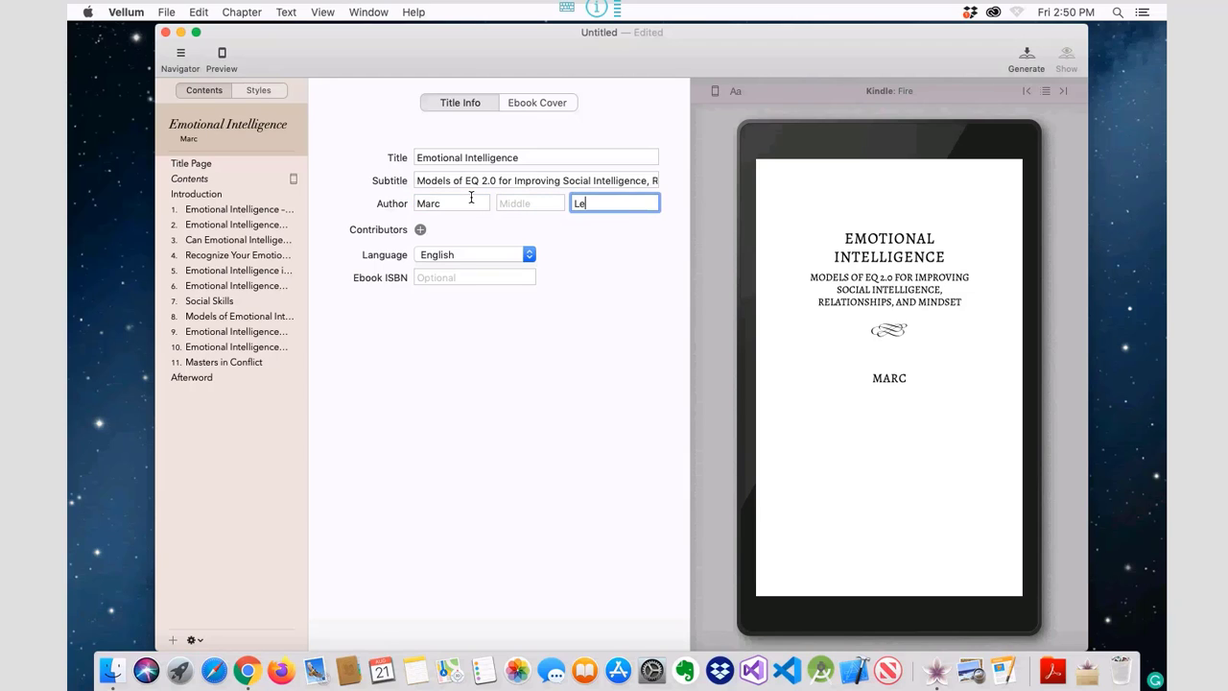
Step: Load the Emotional Intelligence JPG from the New folder as the ebook cover
left_click(535, 103)
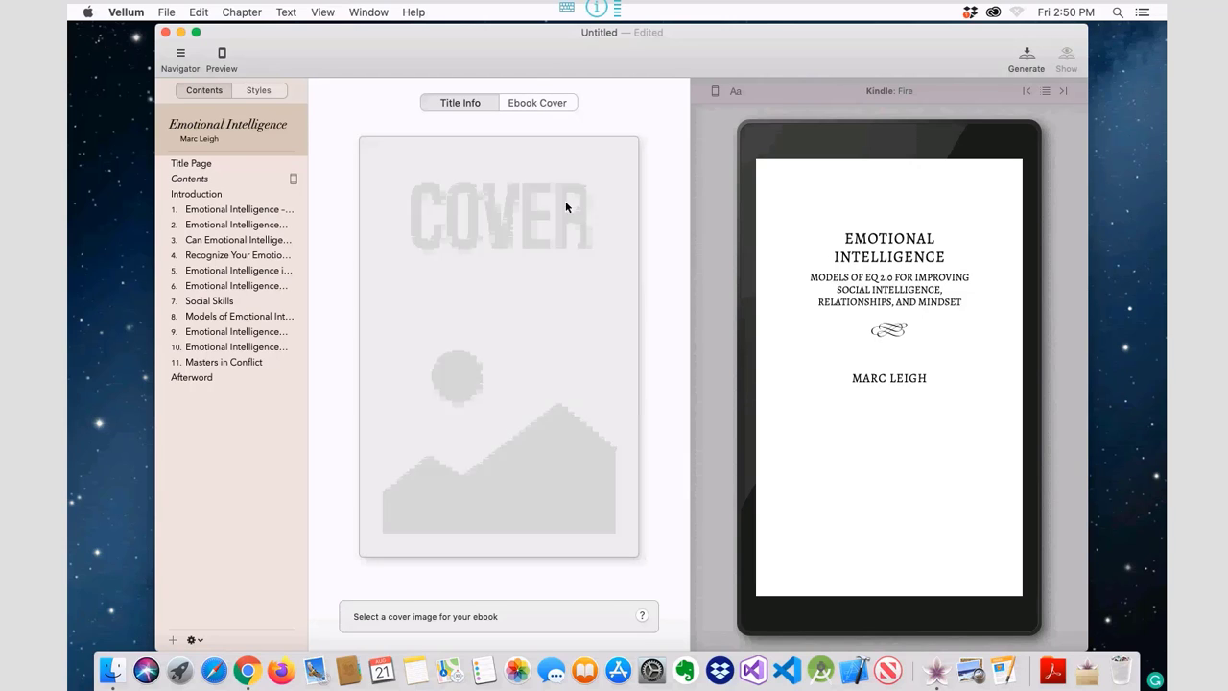
left_click(515, 343)
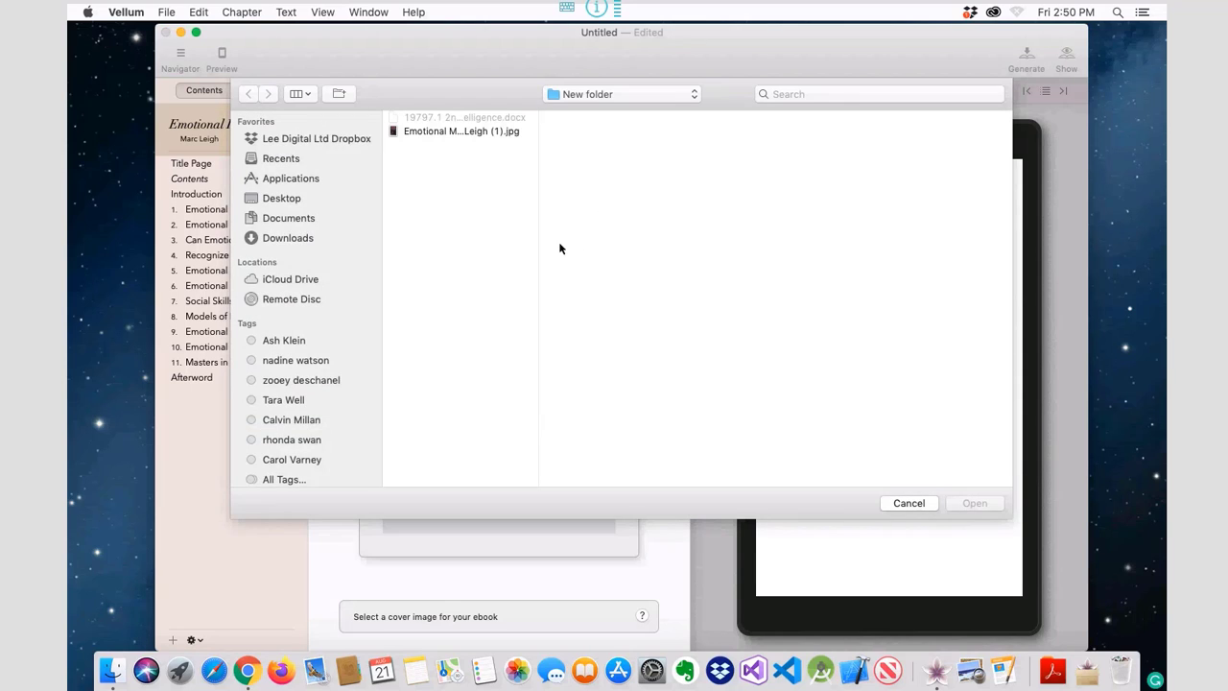
left_click(485, 131)
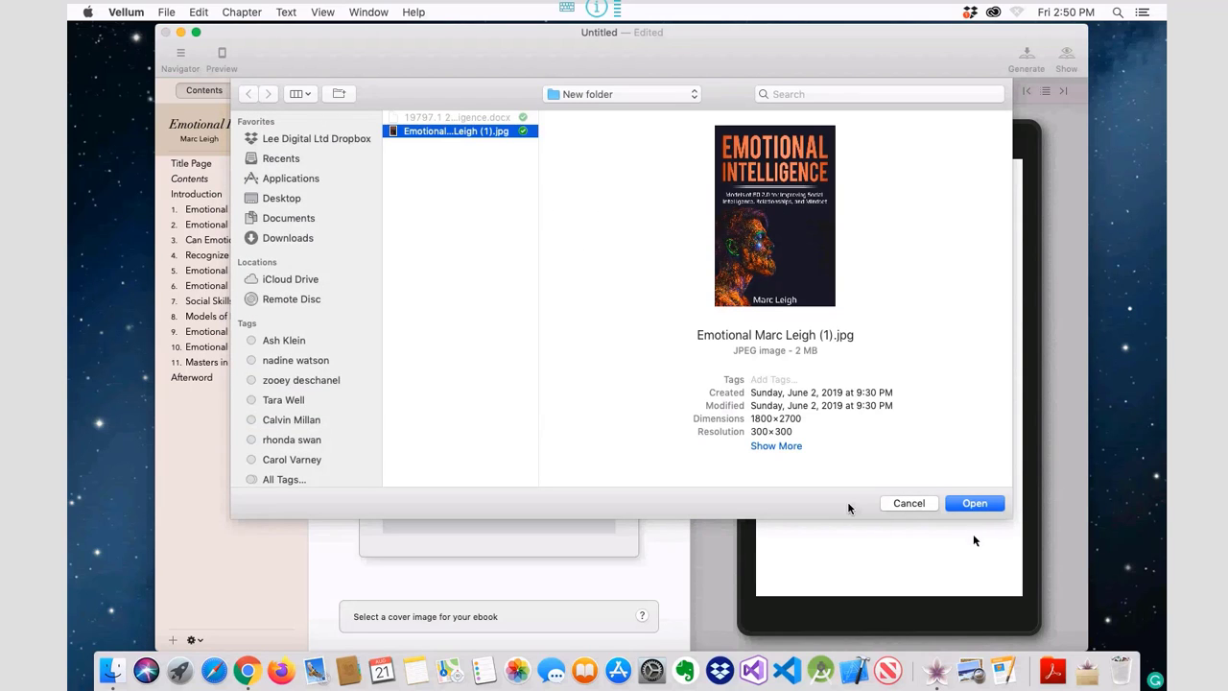
left_click(975, 502)
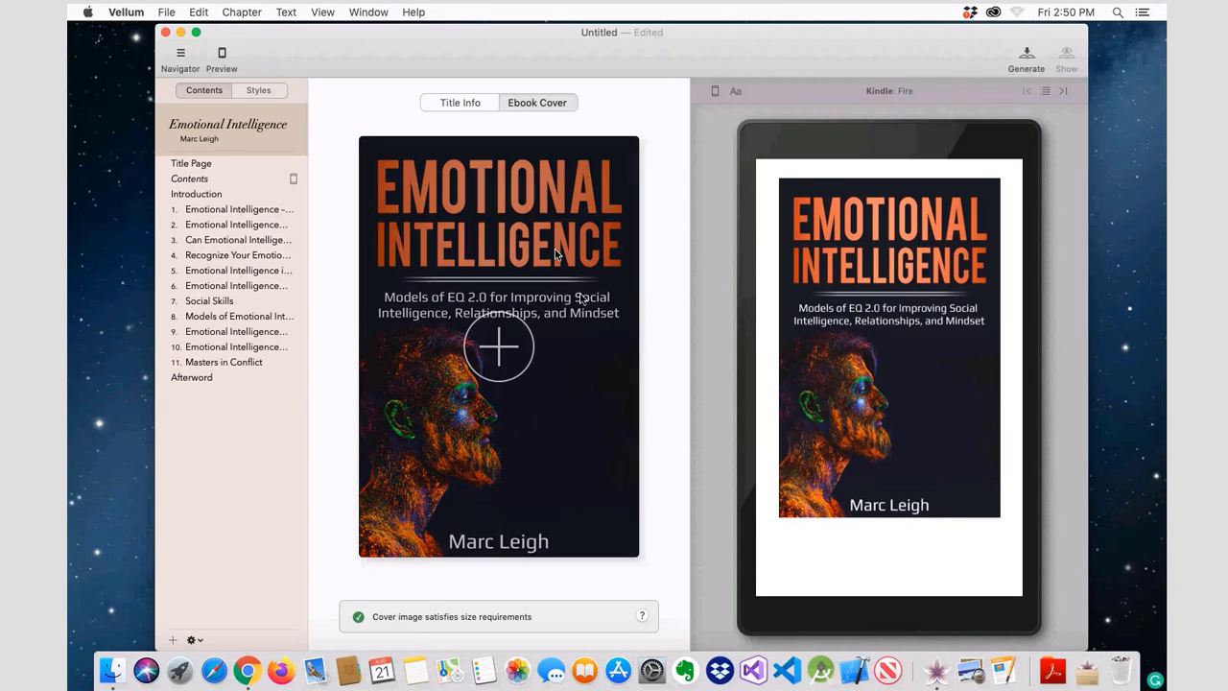
Step: Remove the Title Page from the book
left_click(198, 164)
right_click(212, 163)
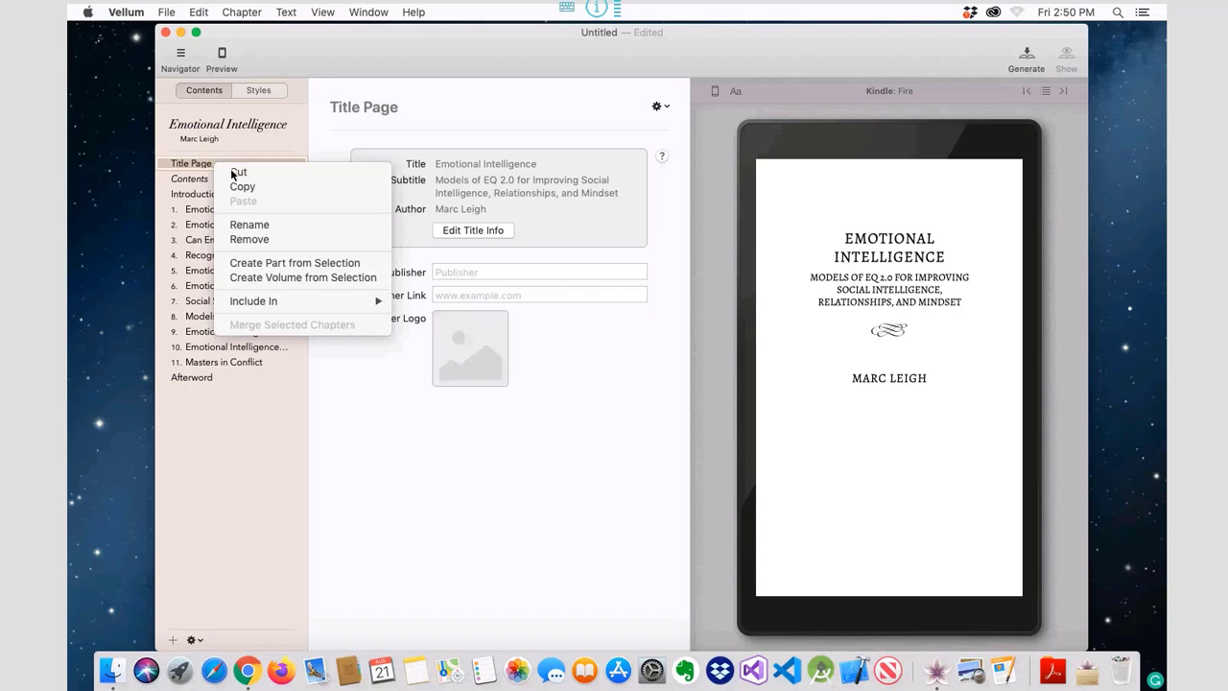
left_click(268, 240)
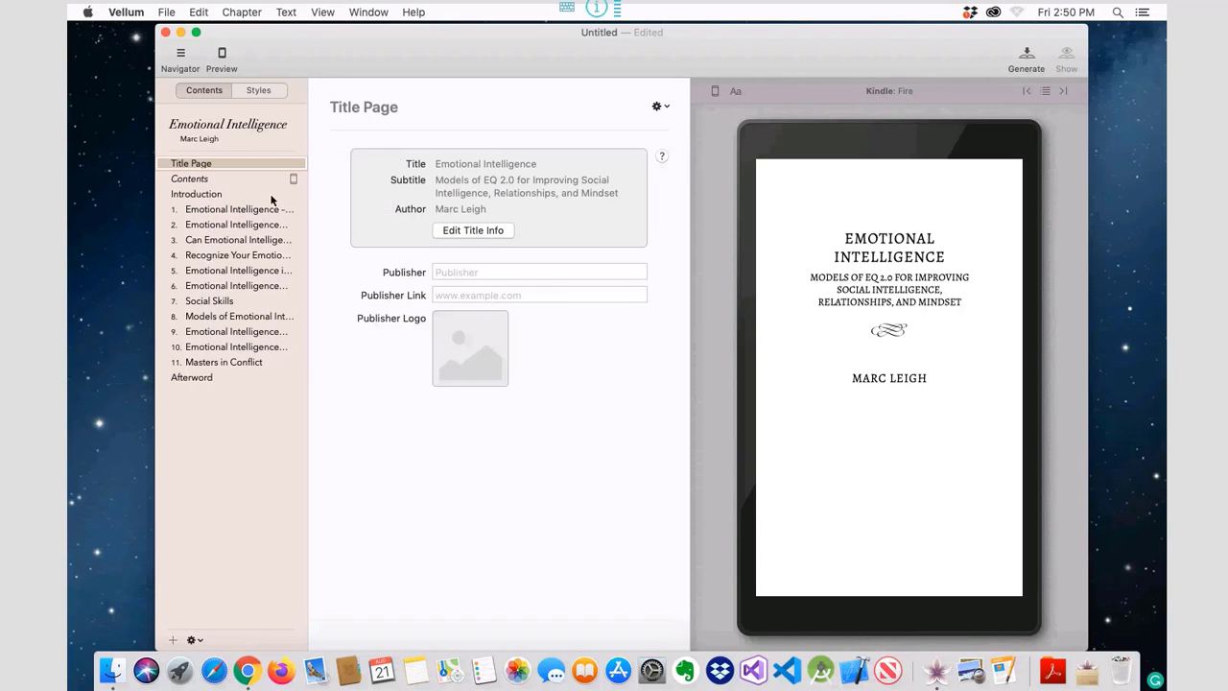
Step: Include the Contents page in all editions, then go to the Introduction chapter
left_click(667, 108)
mouse_move(680, 123)
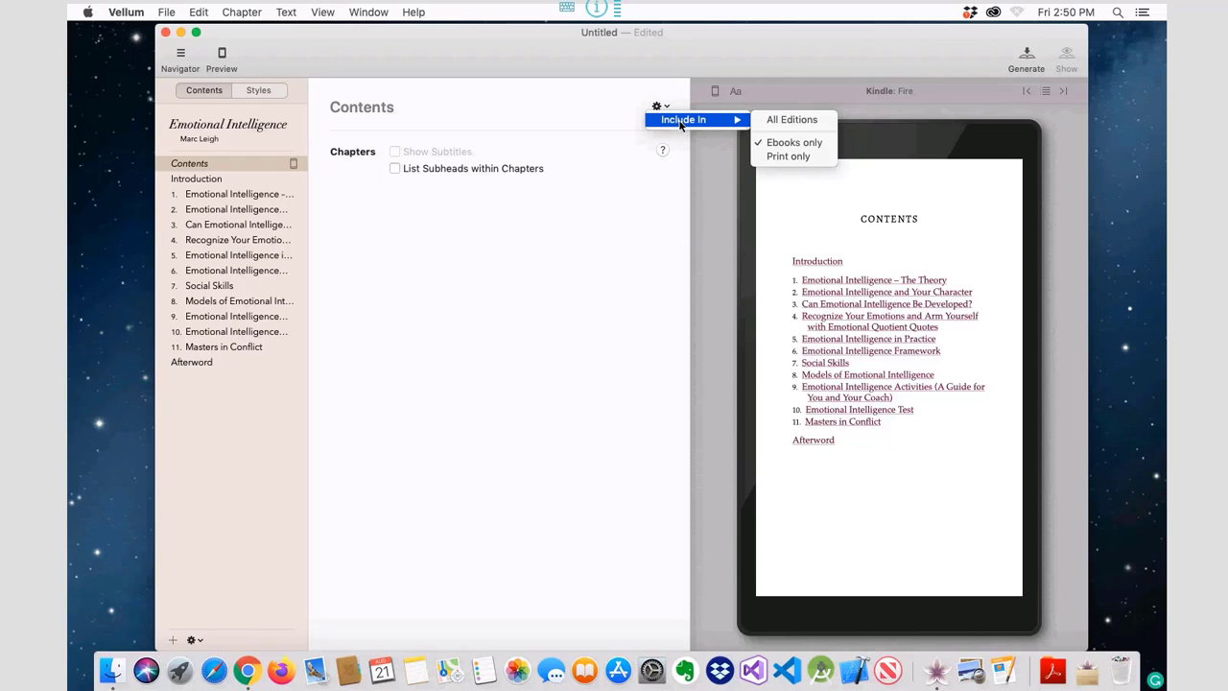
left_click(778, 119)
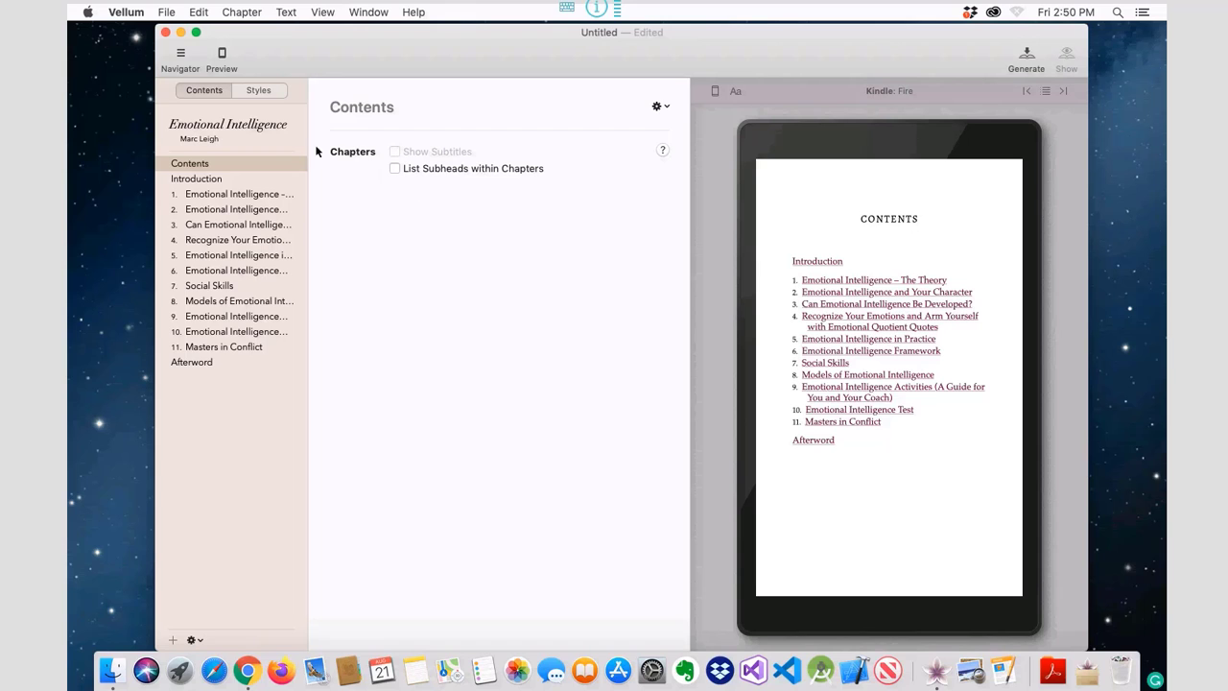
left_click(250, 179)
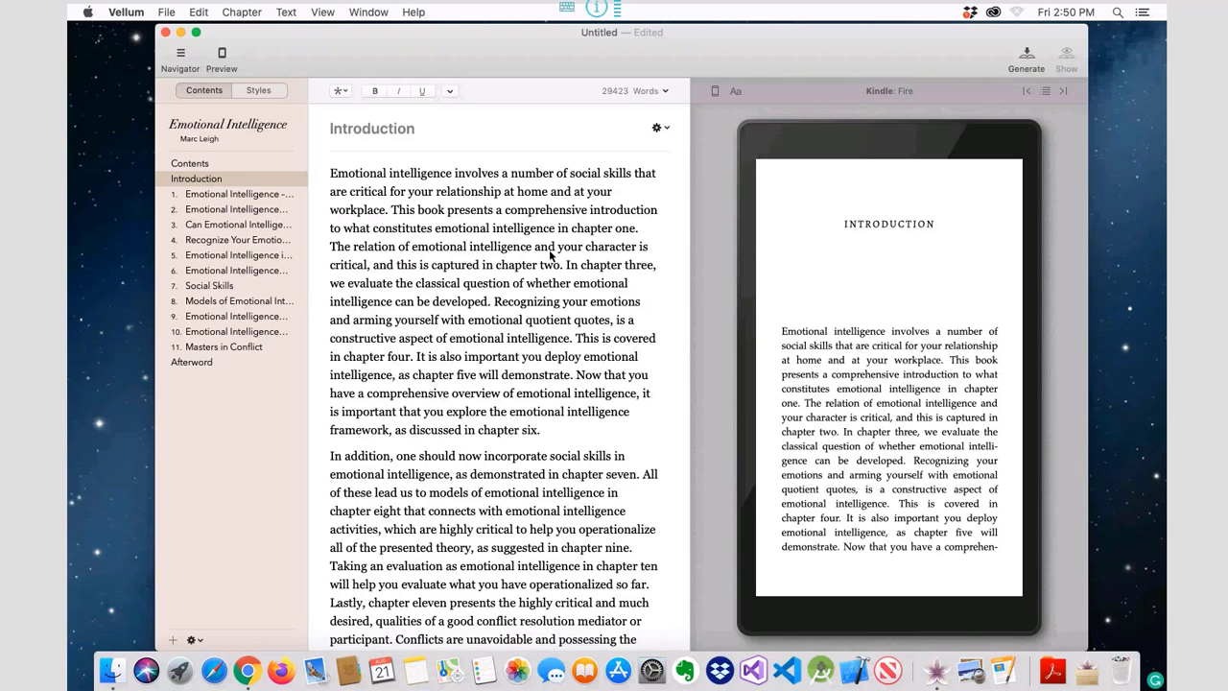
Step: Look through the Introduction and chapters 1–4, ending on Recognize Your Emotions
scroll(556, 252, "down", 3)
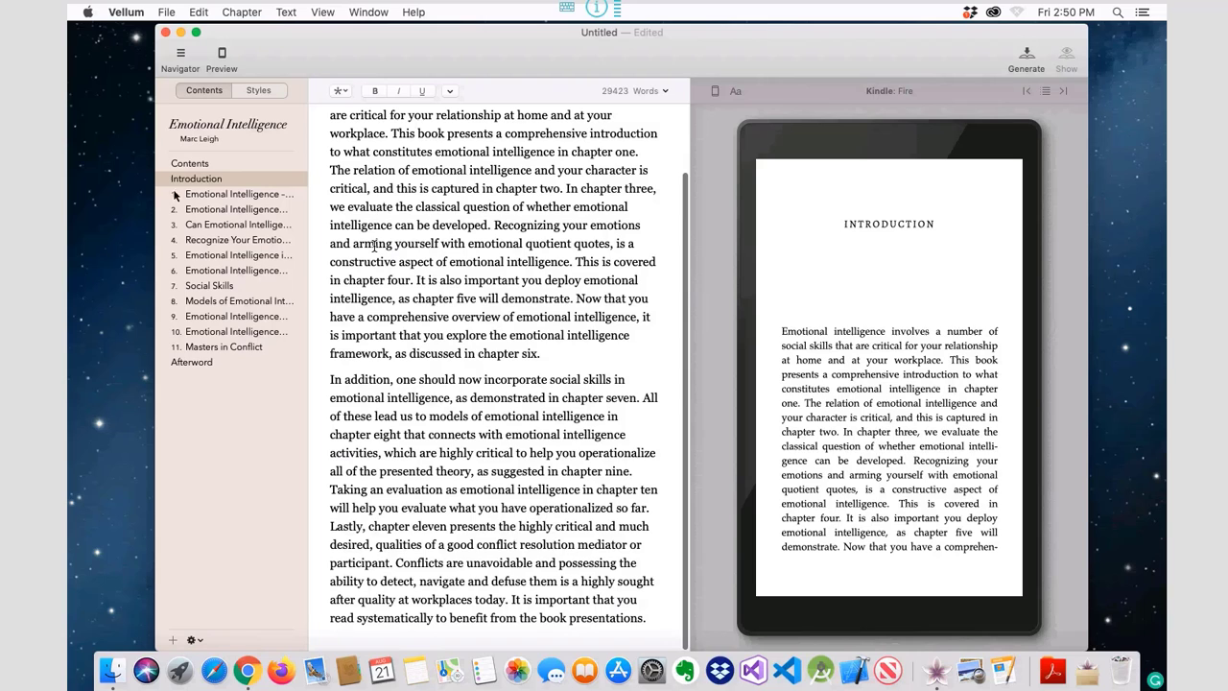
left_click(230, 197)
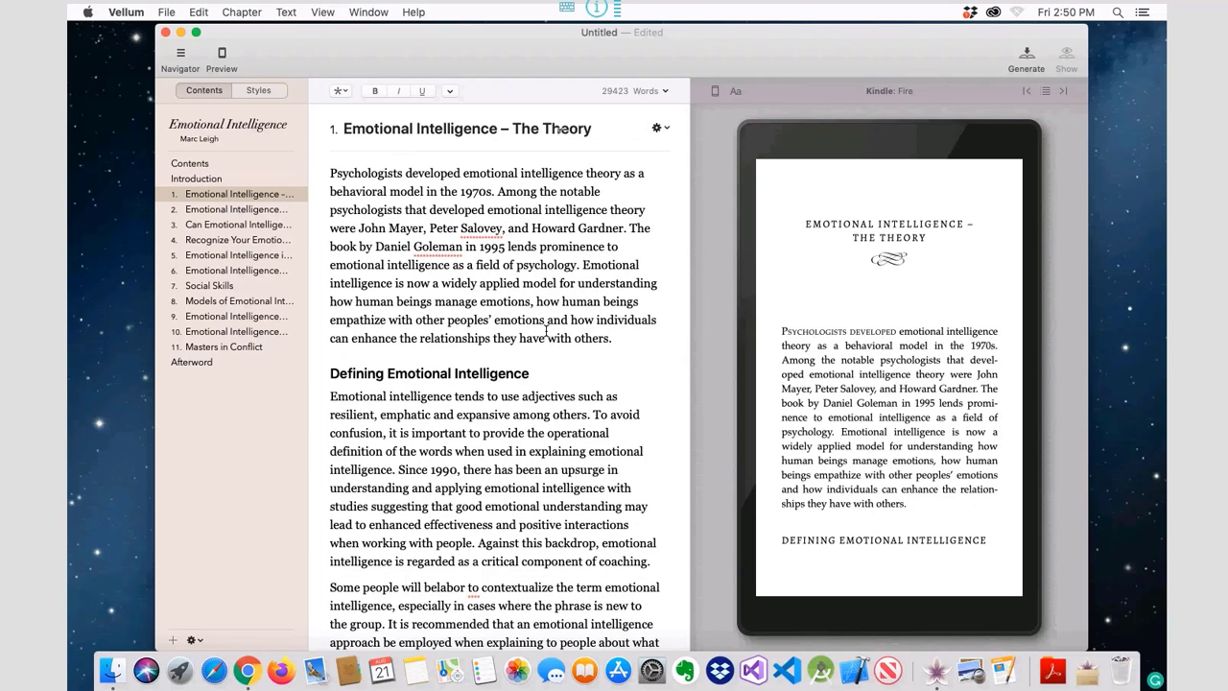
scroll(546, 330, "down", 3)
left_click(257, 209)
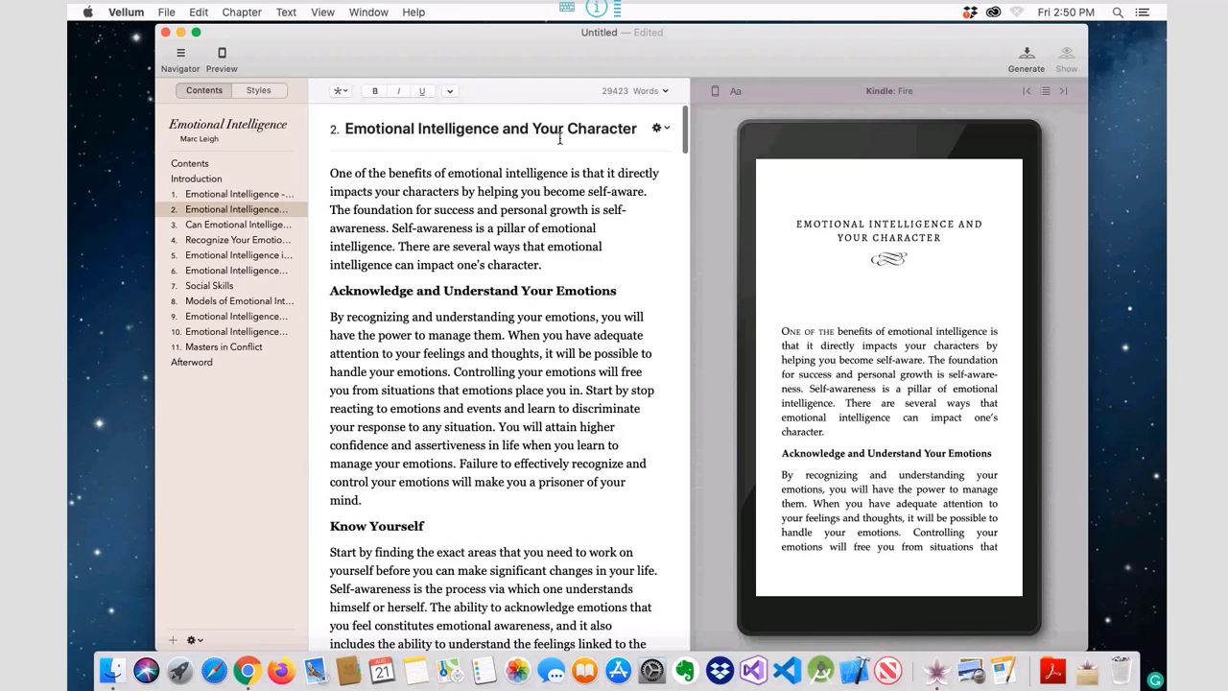
left_click(244, 223)
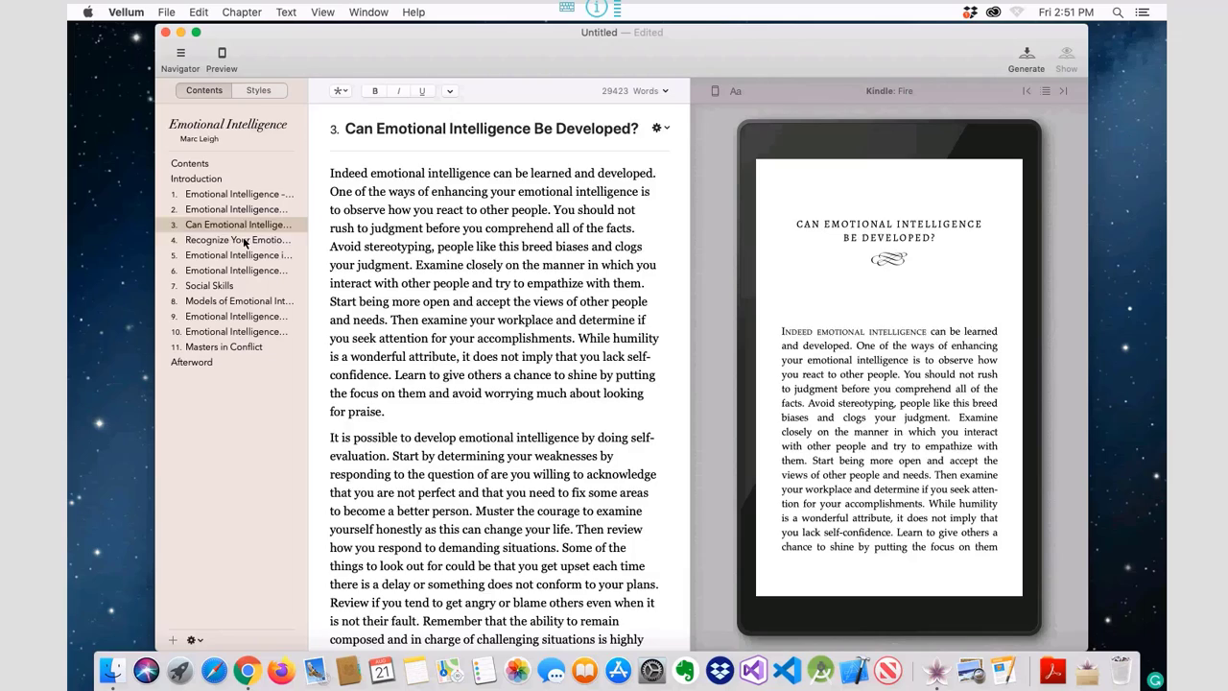
left_click(244, 240)
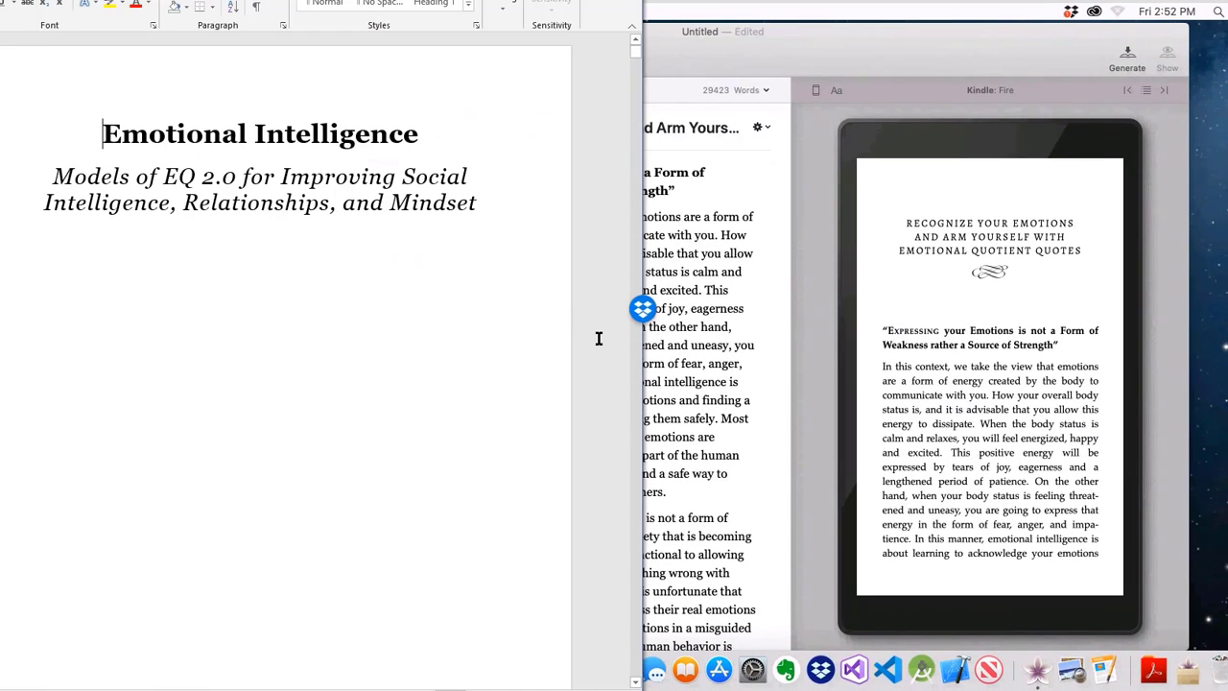
Step: Widen Word and scroll to the manuscript's contents list ending with Conclusion and Description
left_click(950, 69)
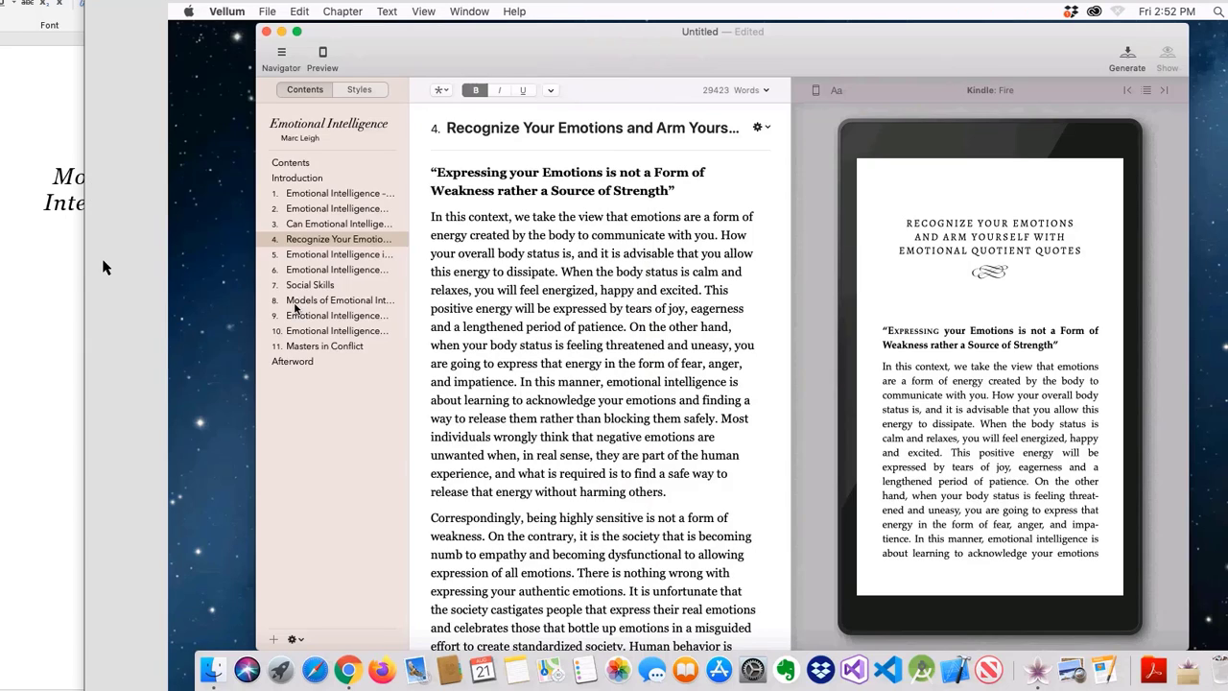
left_click_drag(84, 266, 219, 267)
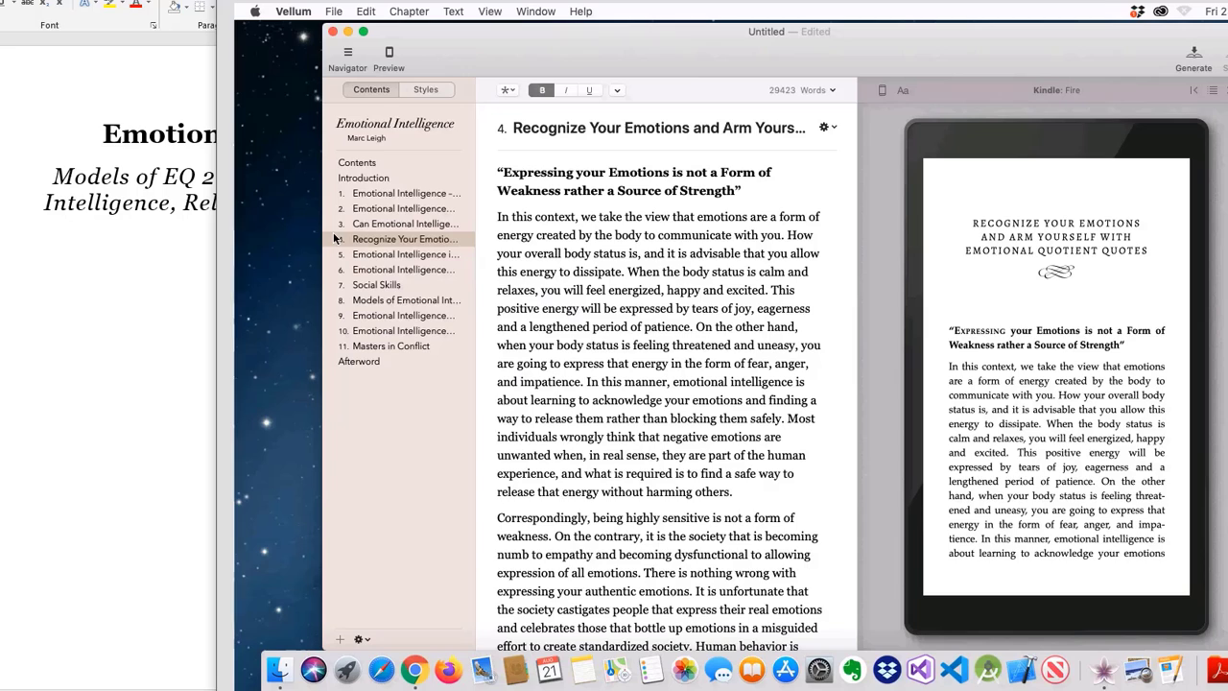
left_click(372, 163)
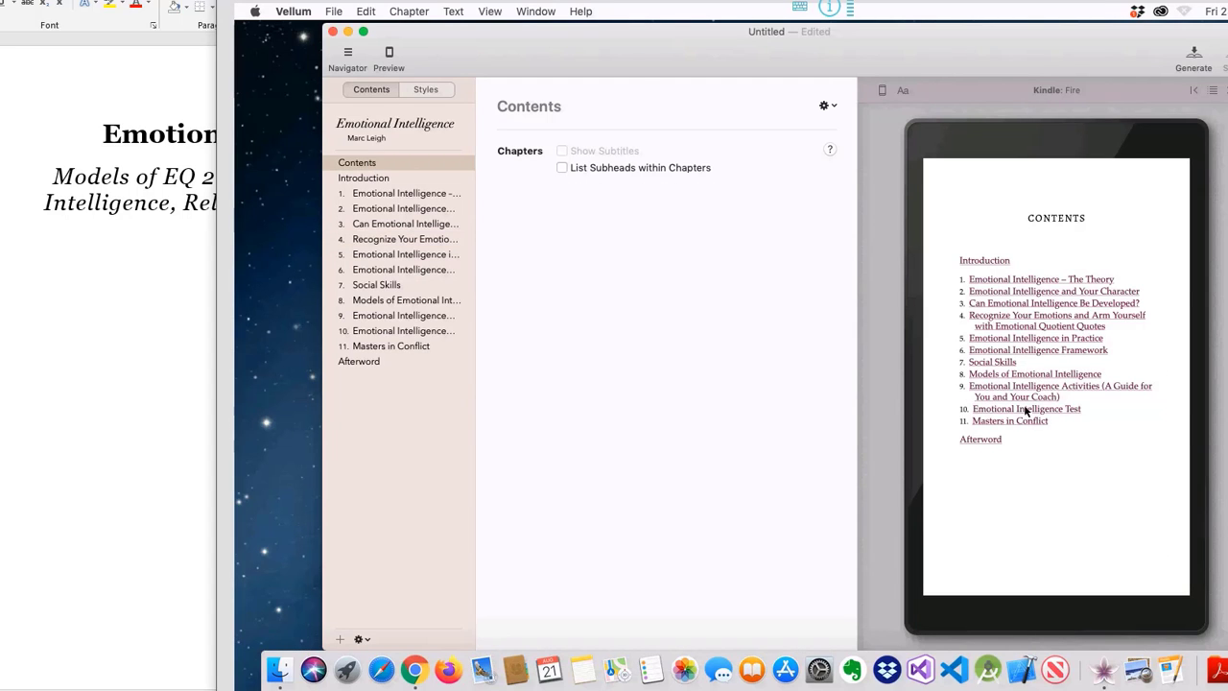
scroll(346, 318, "down", 10)
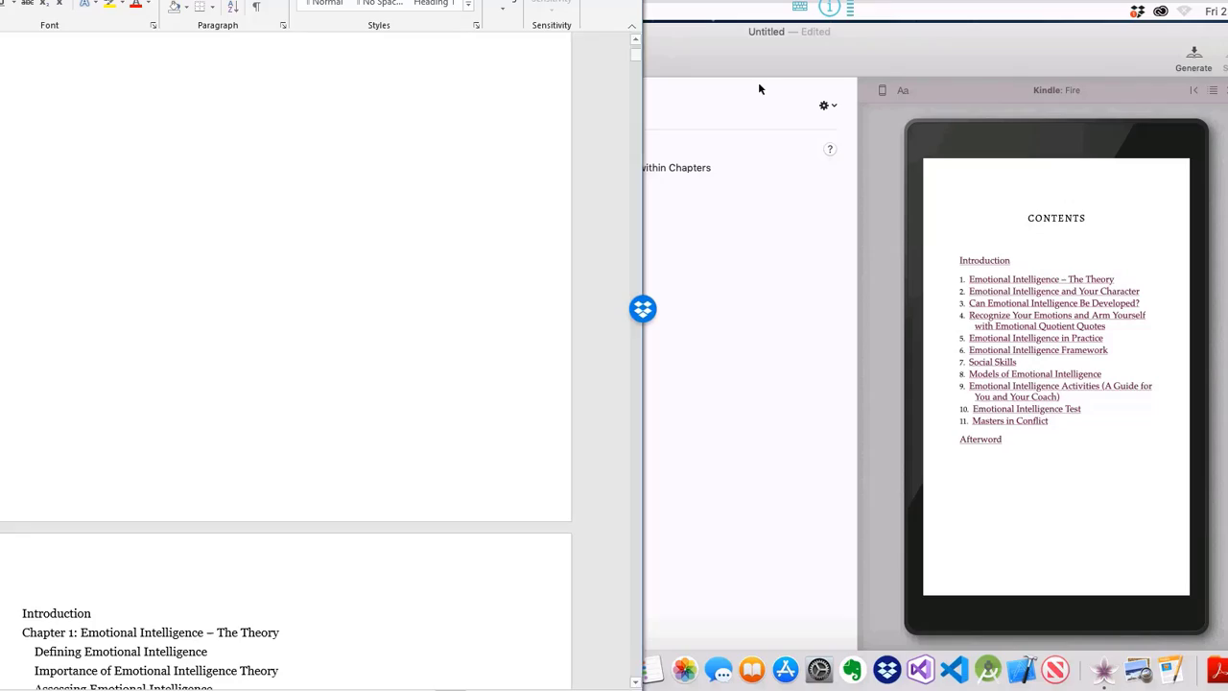
left_click_drag(633, 56, 635, 64)
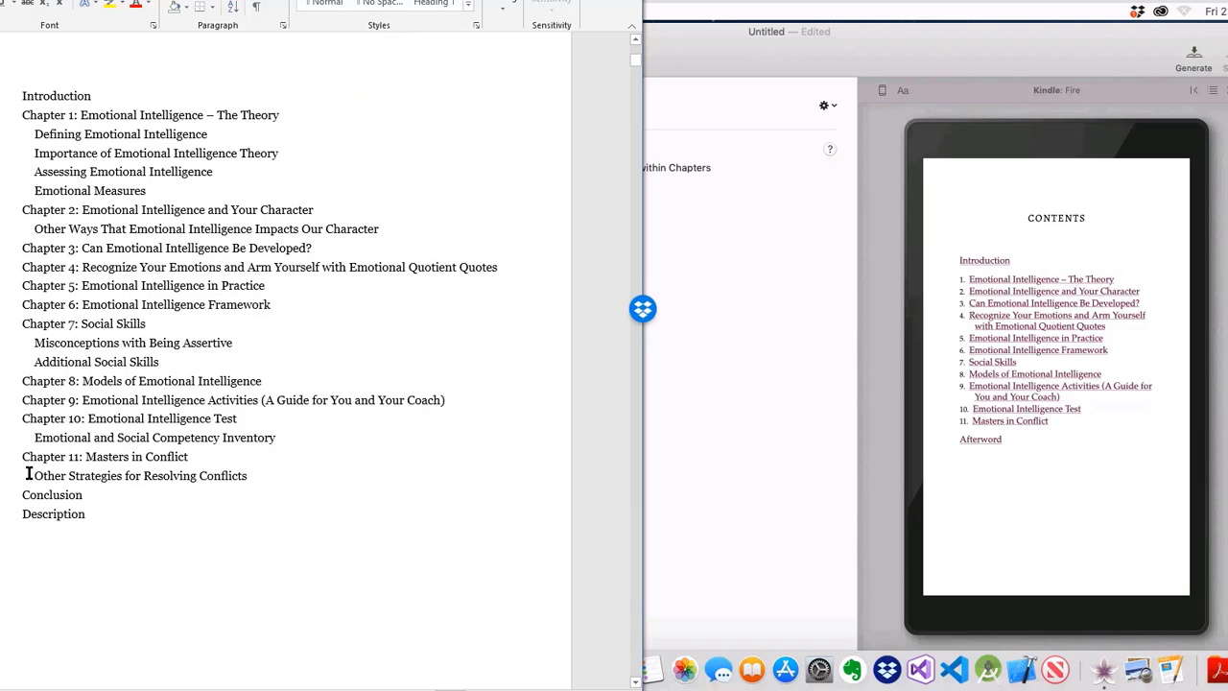
Step: Open the Afterword chapter and look over its closing text
left_click(761, 373)
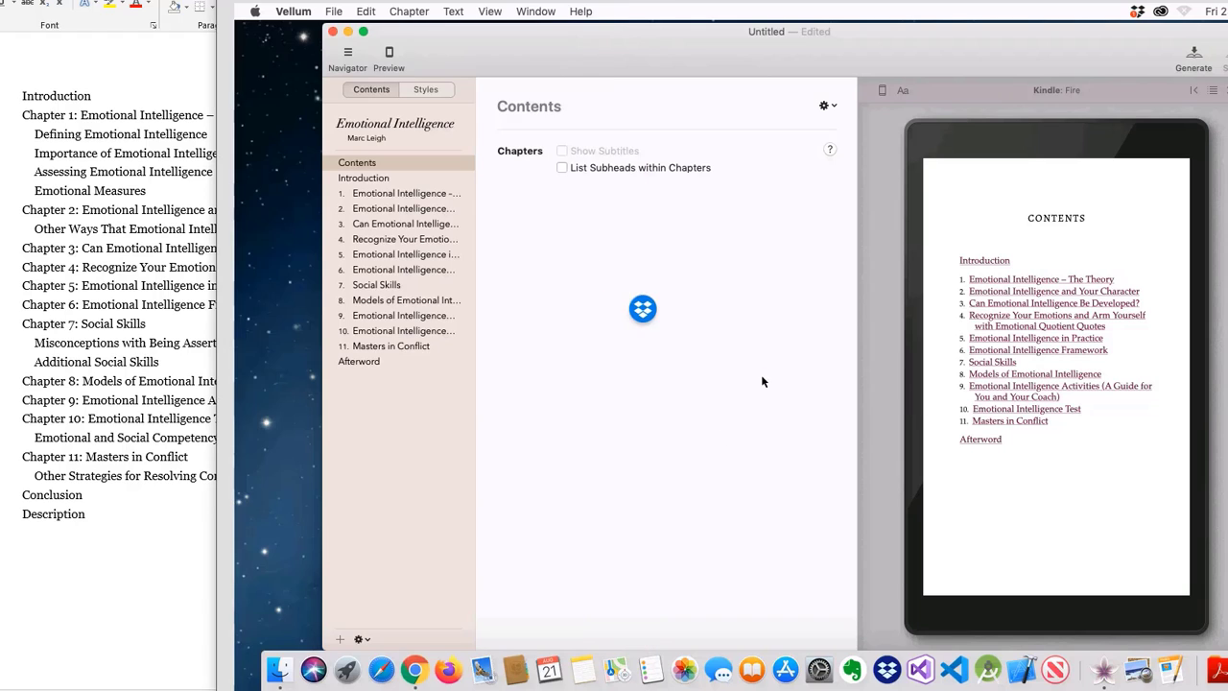
left_click(351, 362)
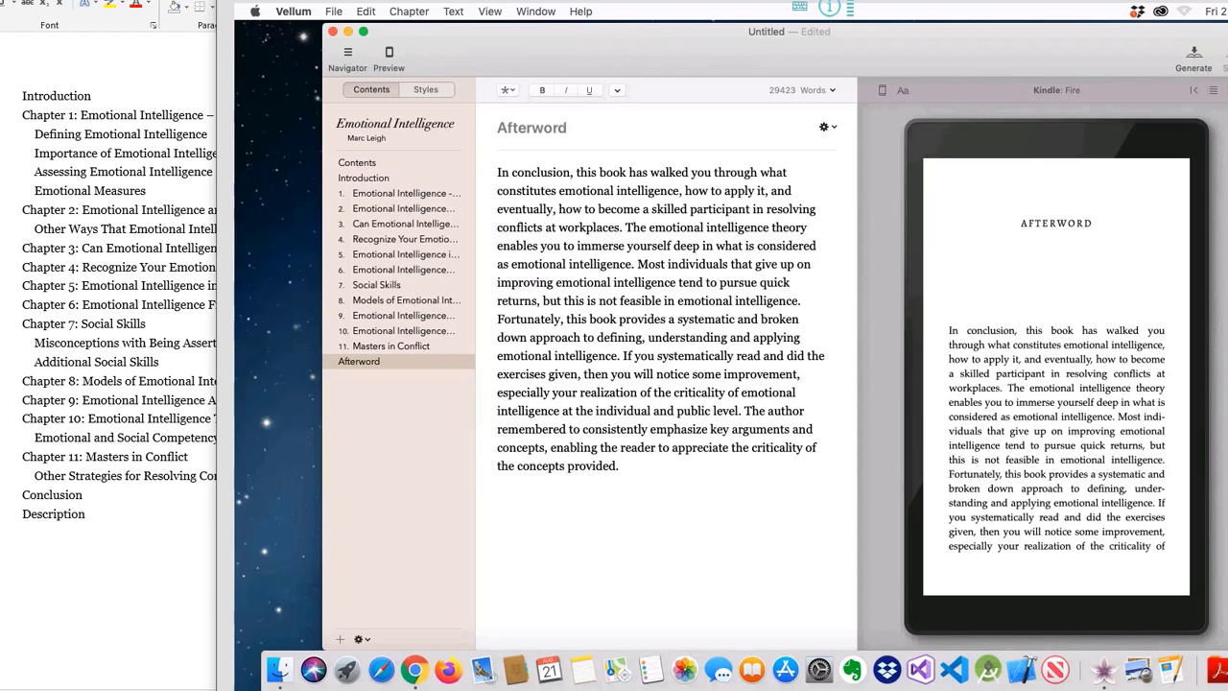
scroll(118, 466, "down", 2)
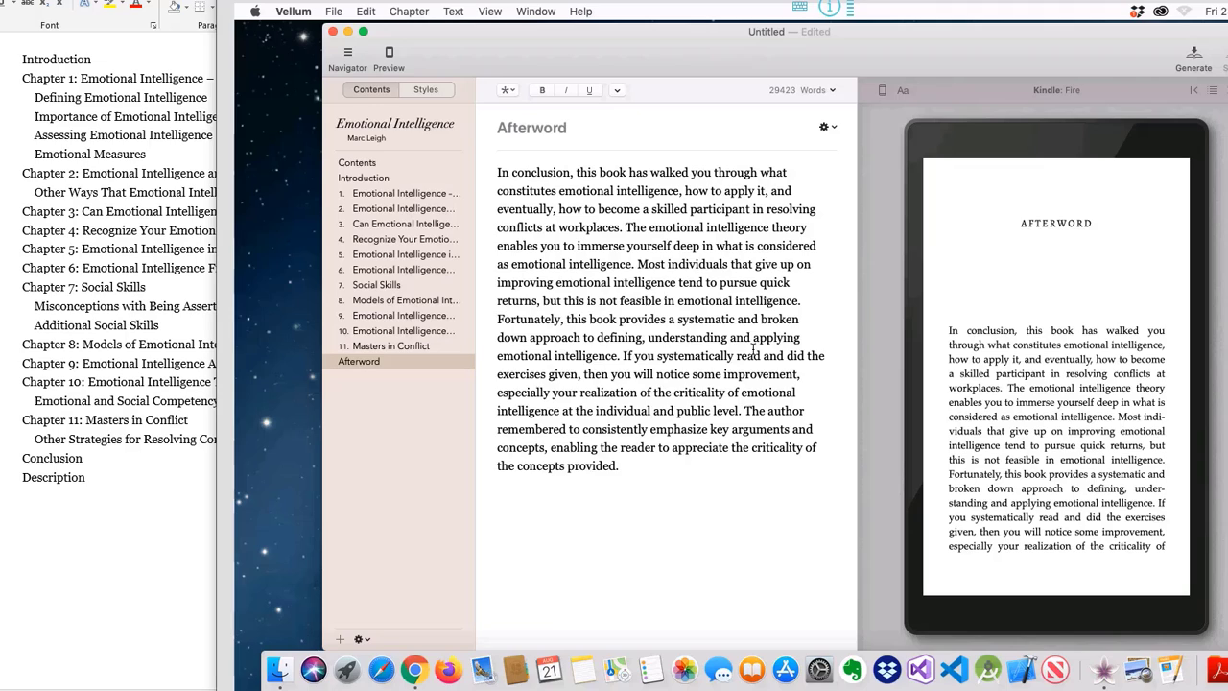
left_click_drag(684, 355, 653, 593)
left_click(654, 356)
Step: Retitle the Afterword chapter 'Conclusion' and check the Contents preview
left_click(541, 129)
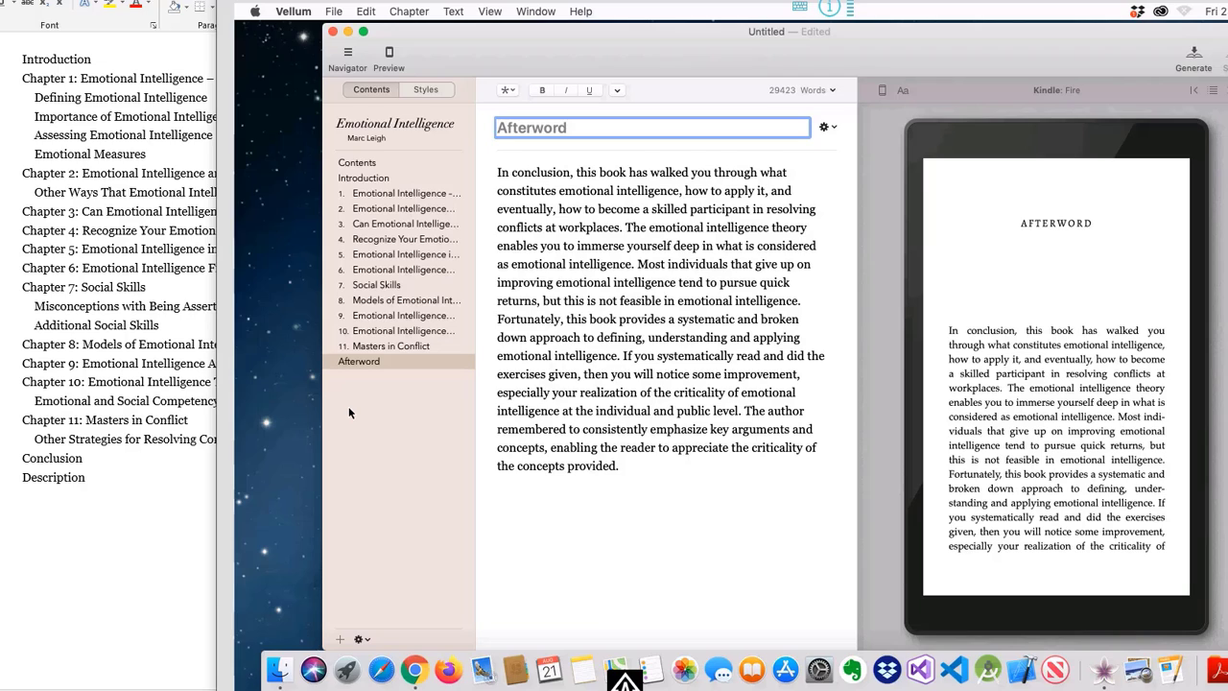
type("Conc")
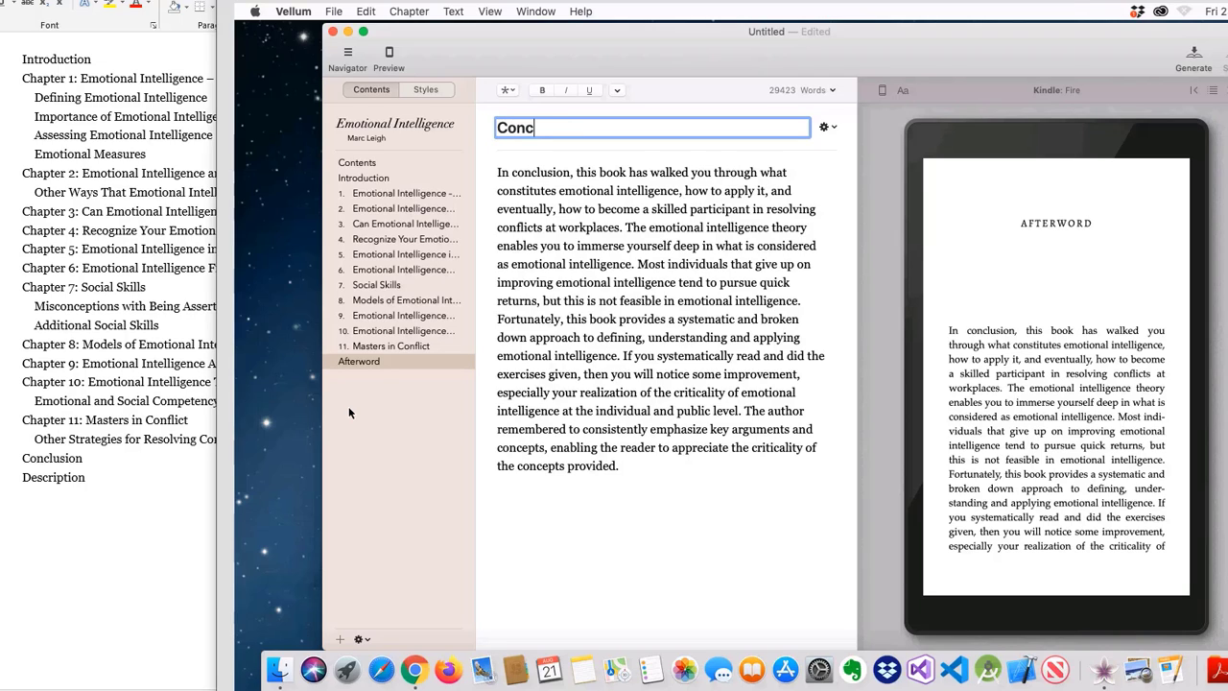
type("lusion")
left_click(394, 129)
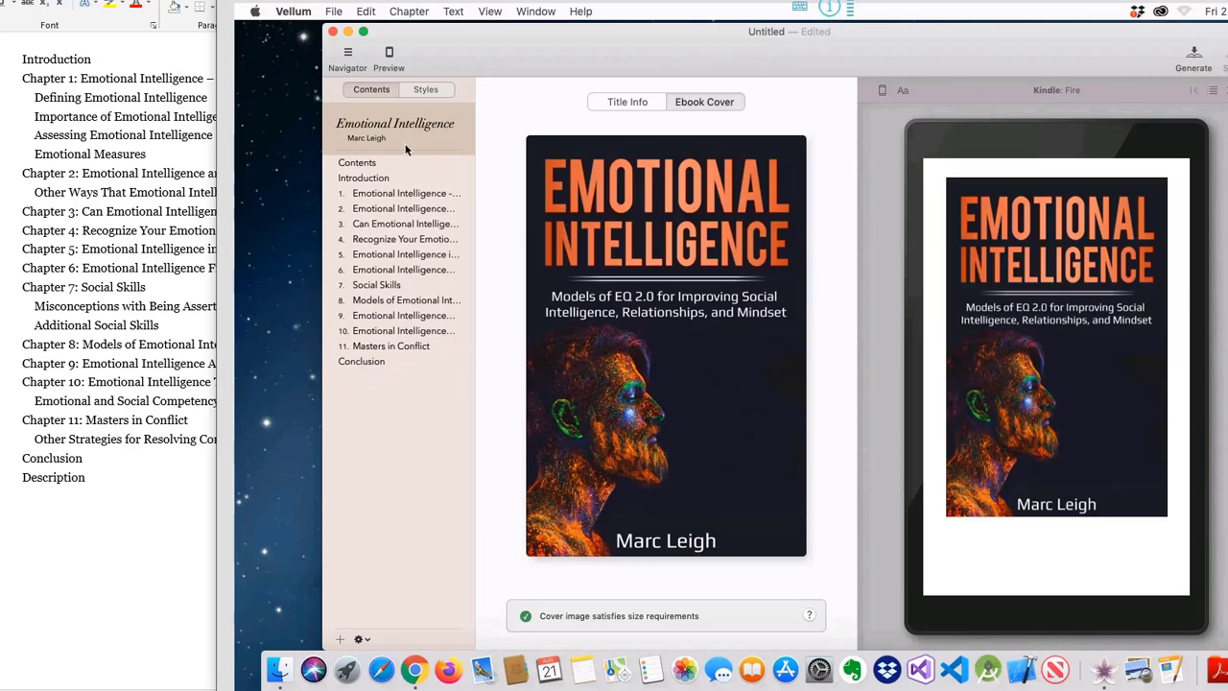
left_click(374, 163)
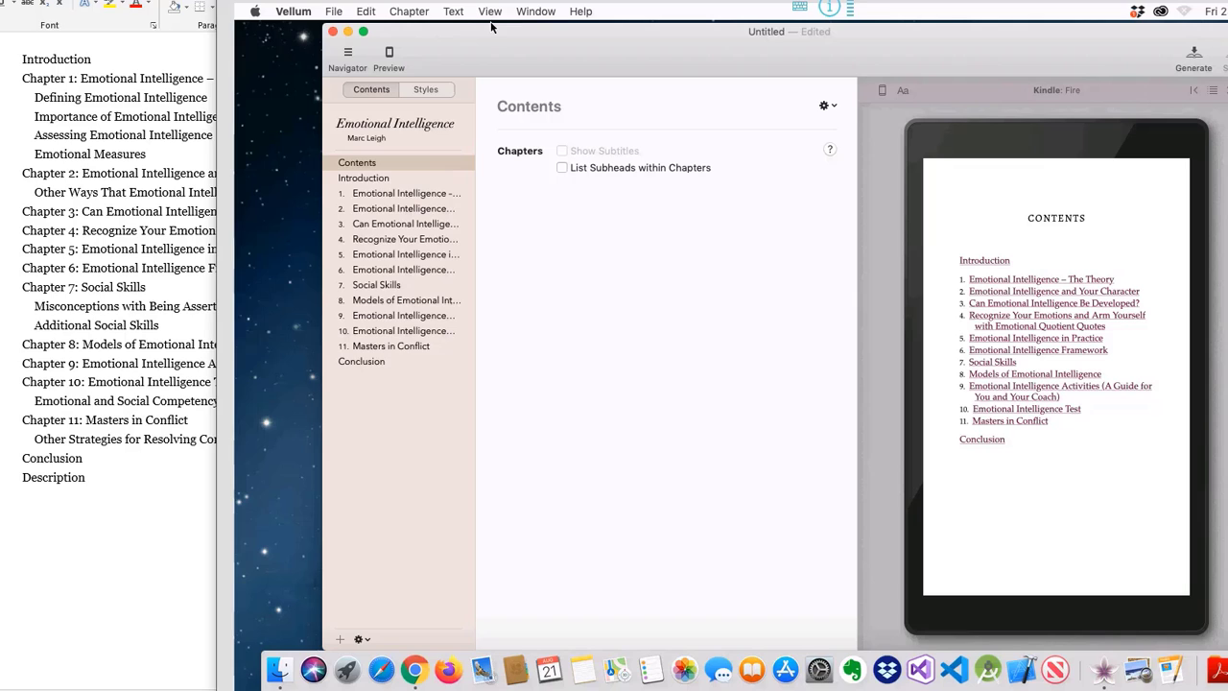
Step: Add a Copyright element with 'Include Created with Vellum' unchecked
left_click(413, 11)
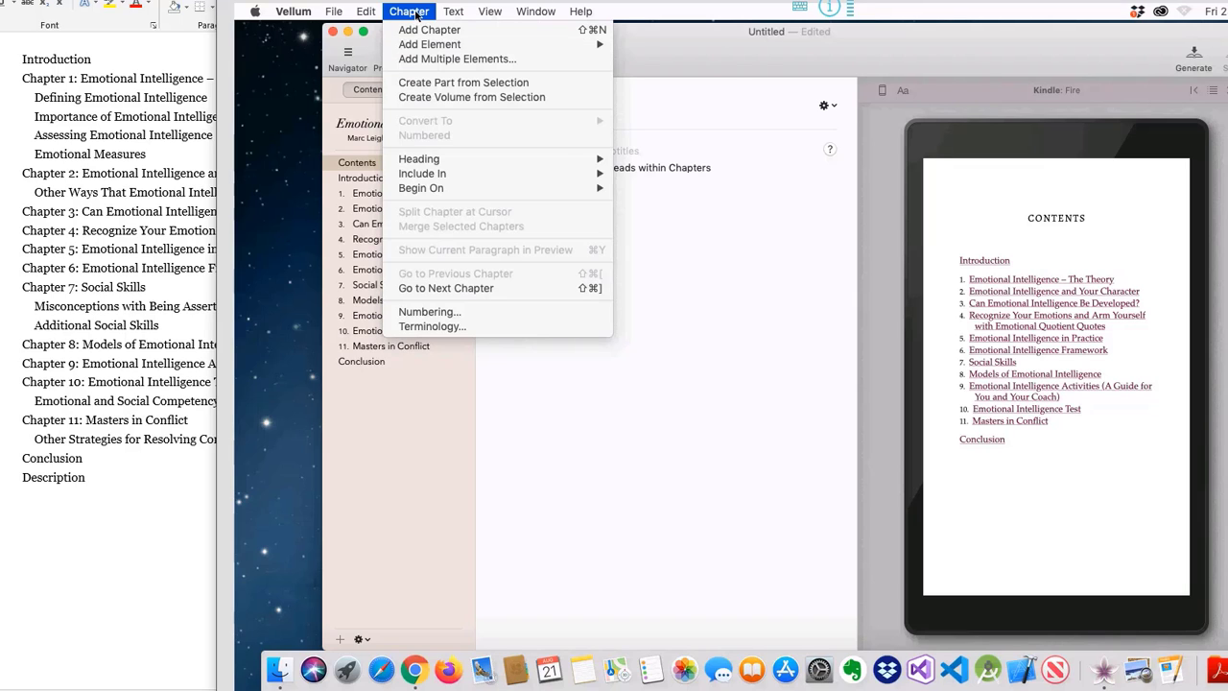
mouse_move(433, 45)
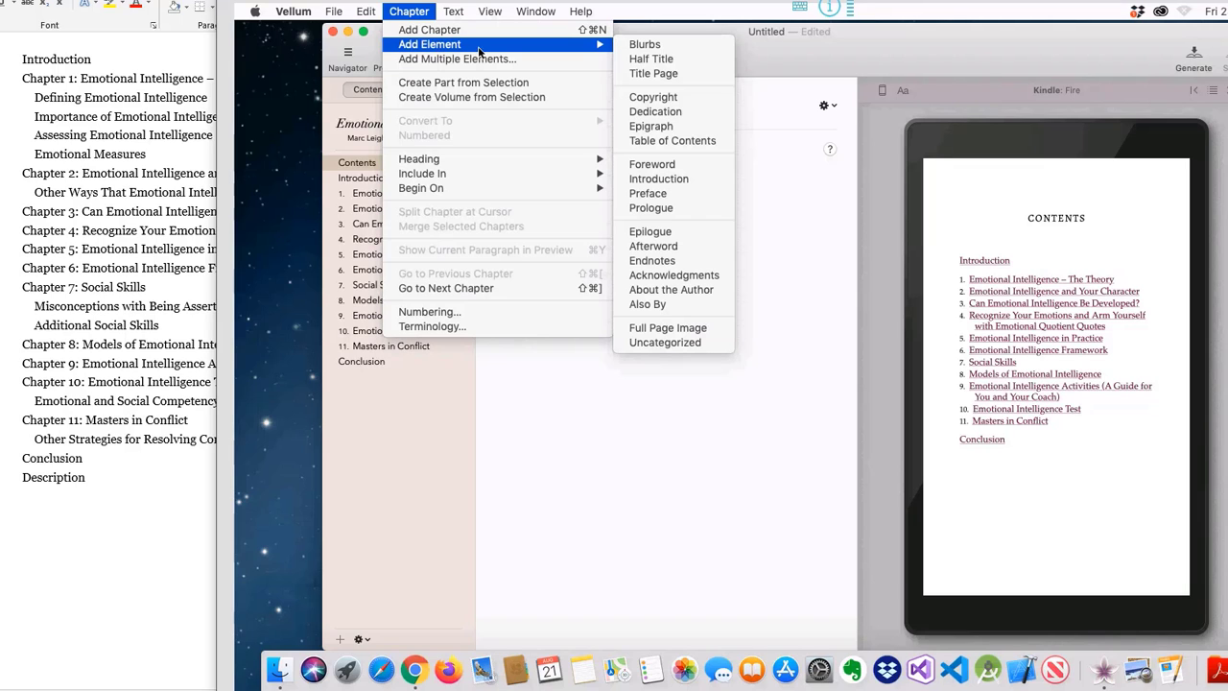
left_click(675, 98)
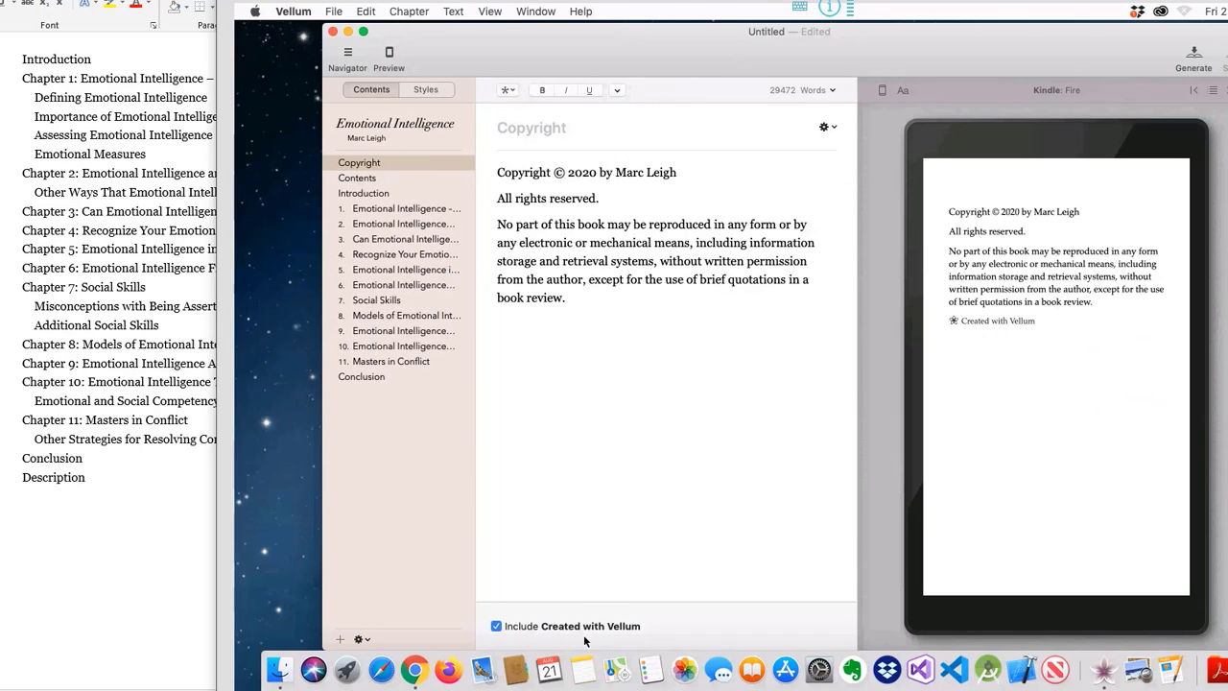
left_click(495, 626)
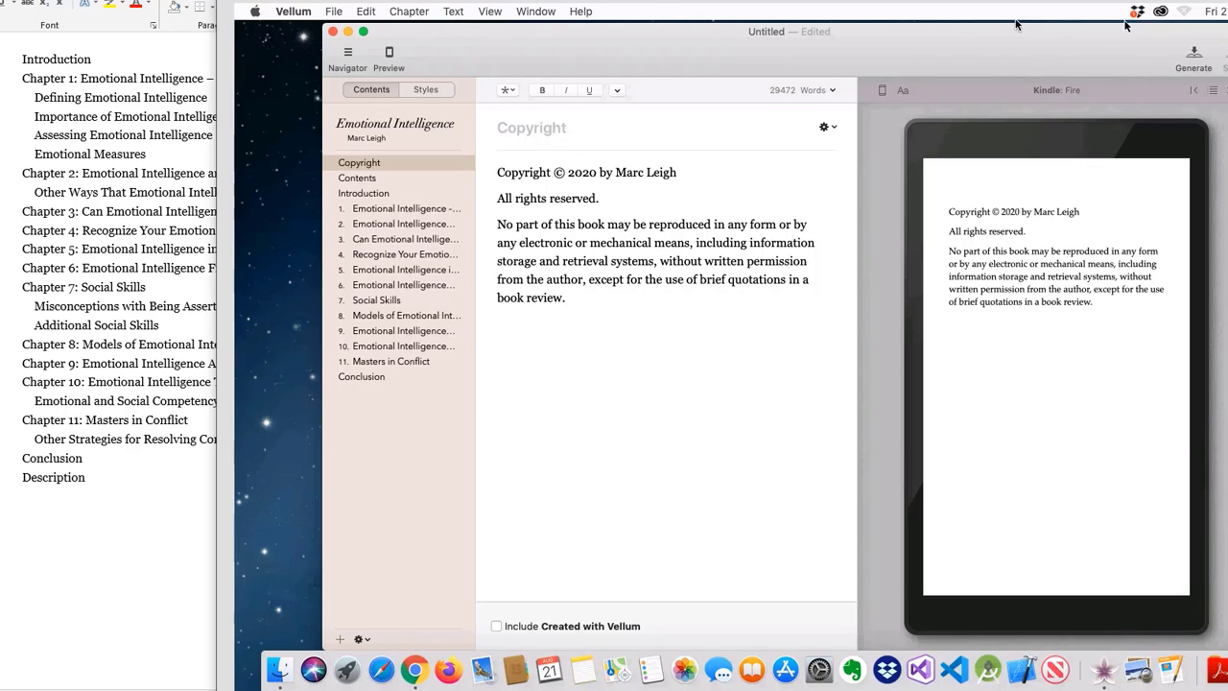
Step: Save the book project as 'Emotional Intelligence'
left_click(334, 13)
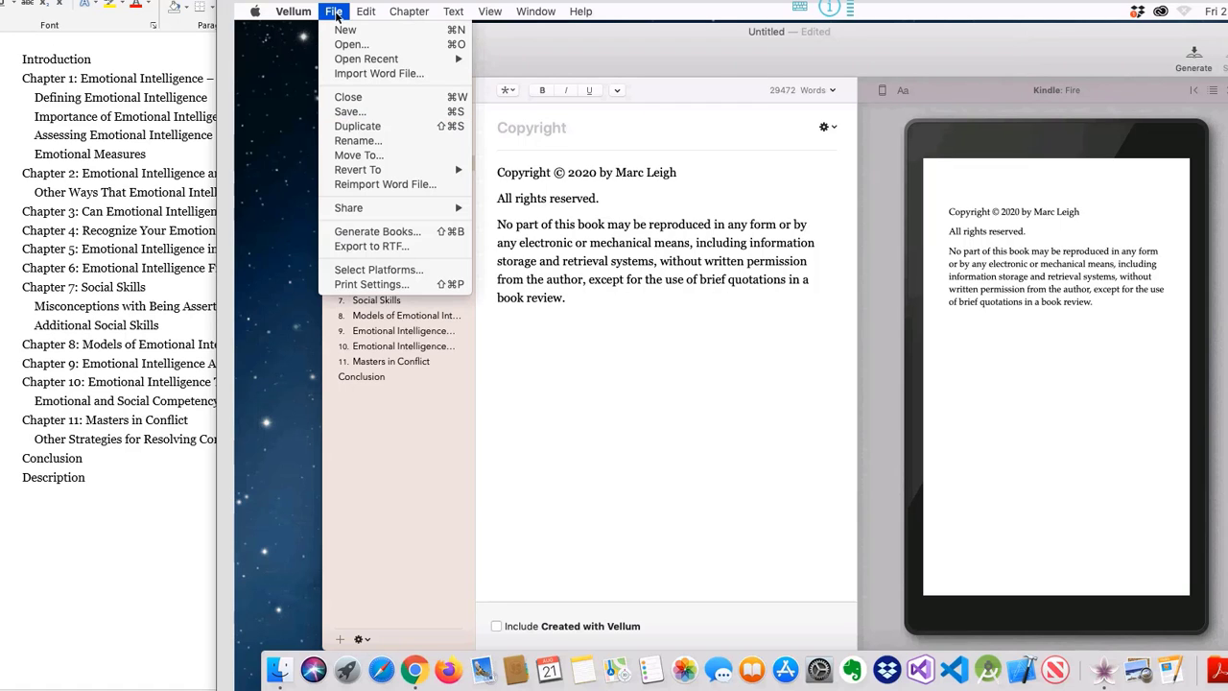
left_click(350, 111)
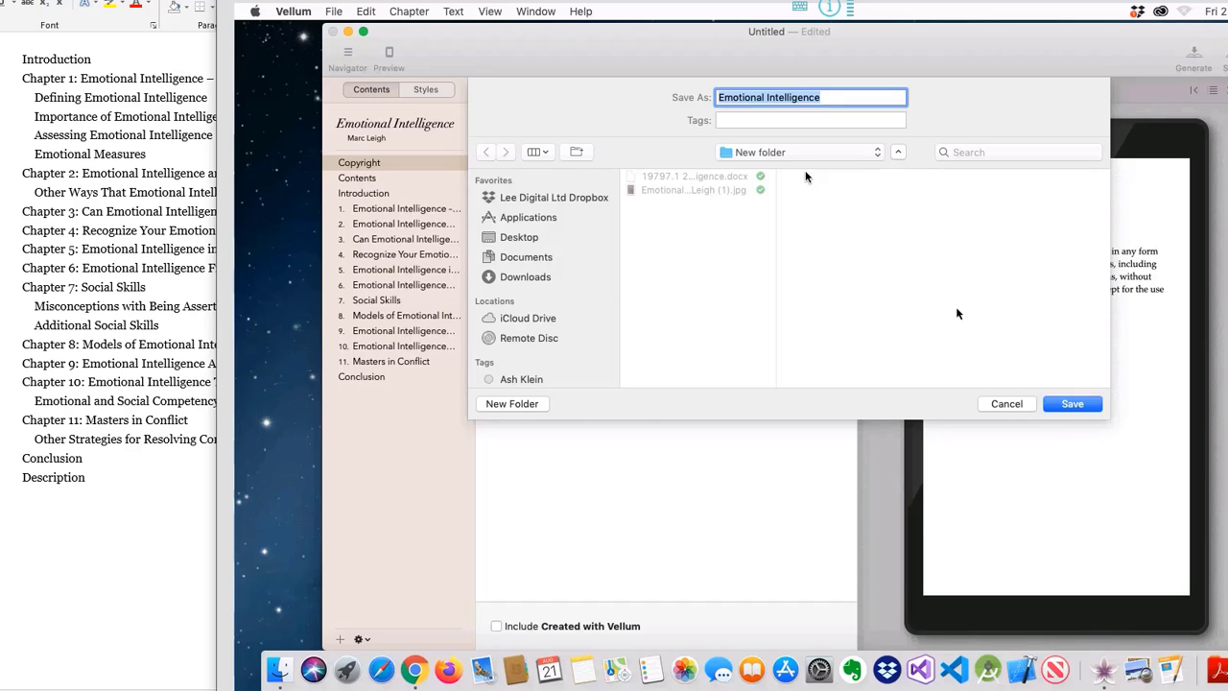
left_click(1075, 404)
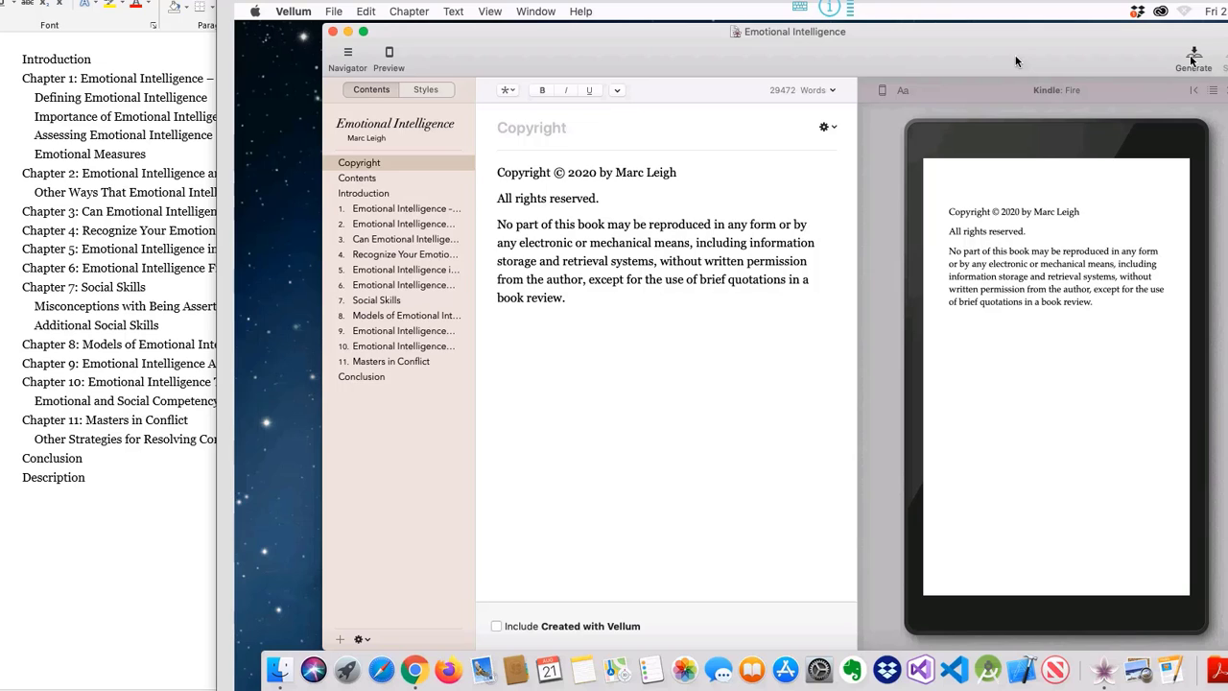
Step: Generate the Kindle, Google, Generic and Print editions into the New folder
left_click(1193, 56)
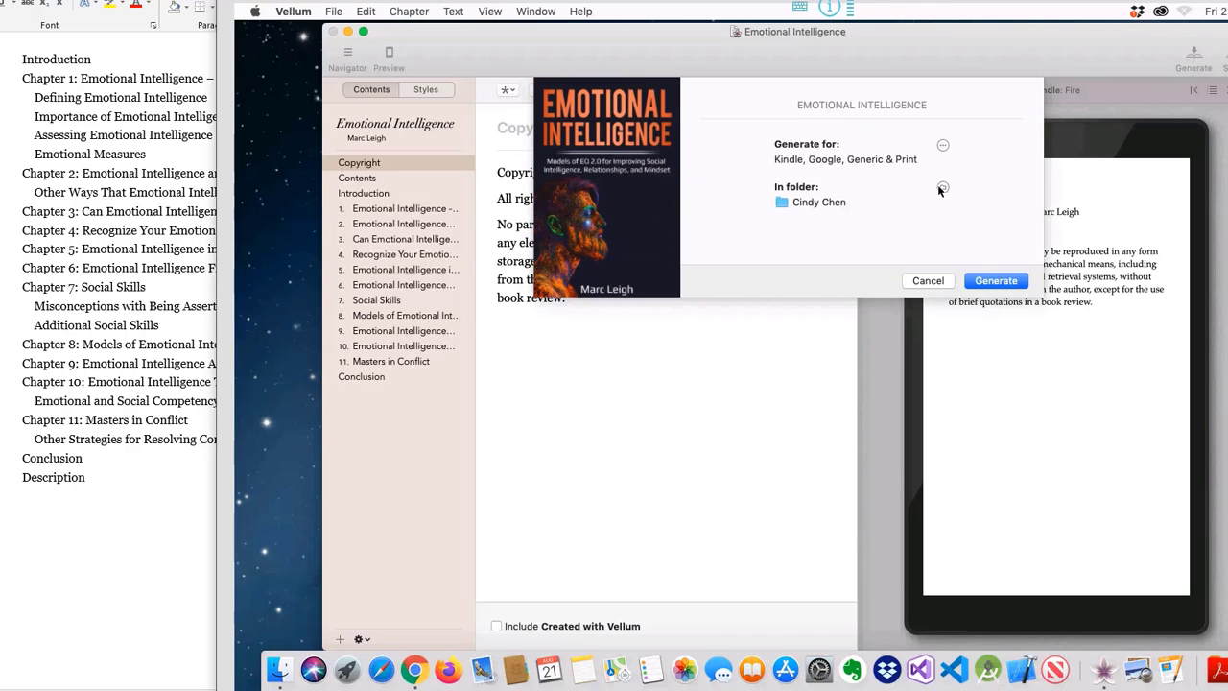
left_click(943, 187)
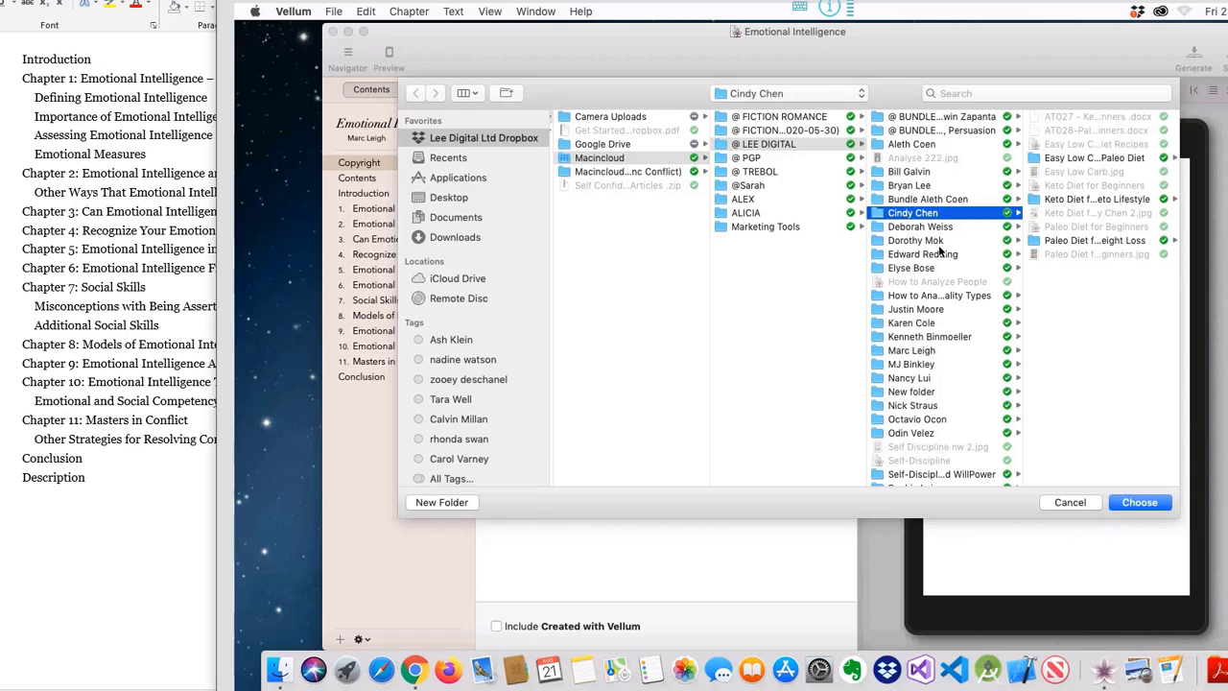
left_click(916, 392)
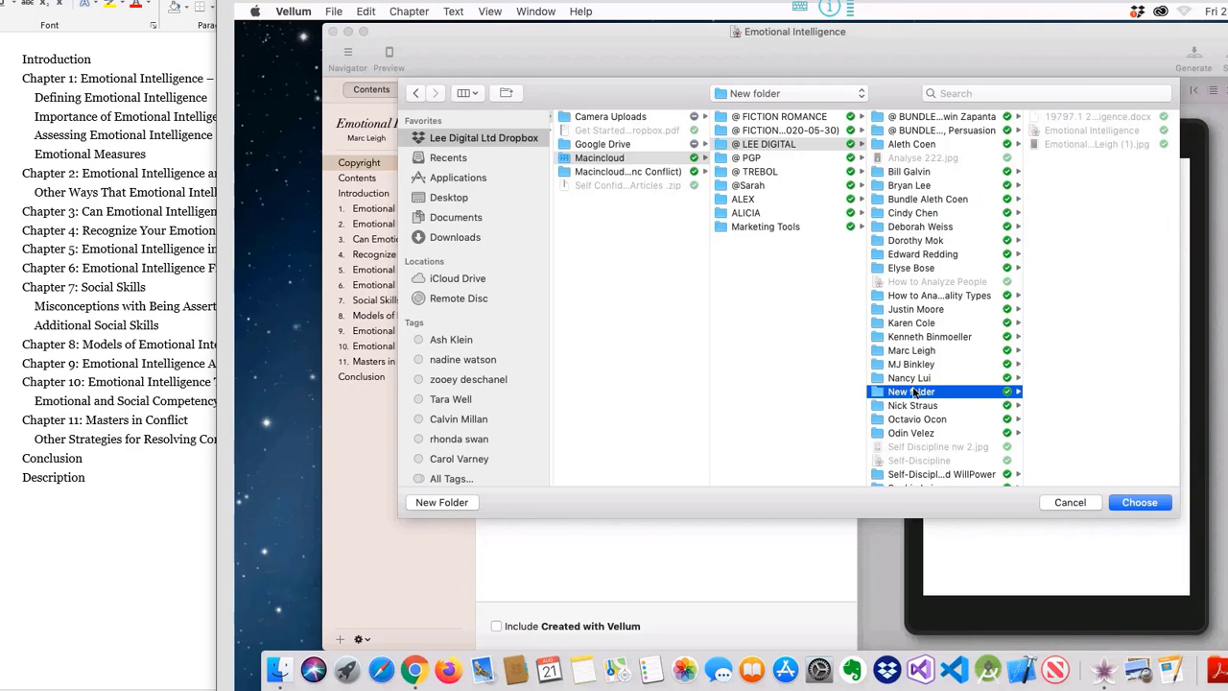
left_click(1137, 502)
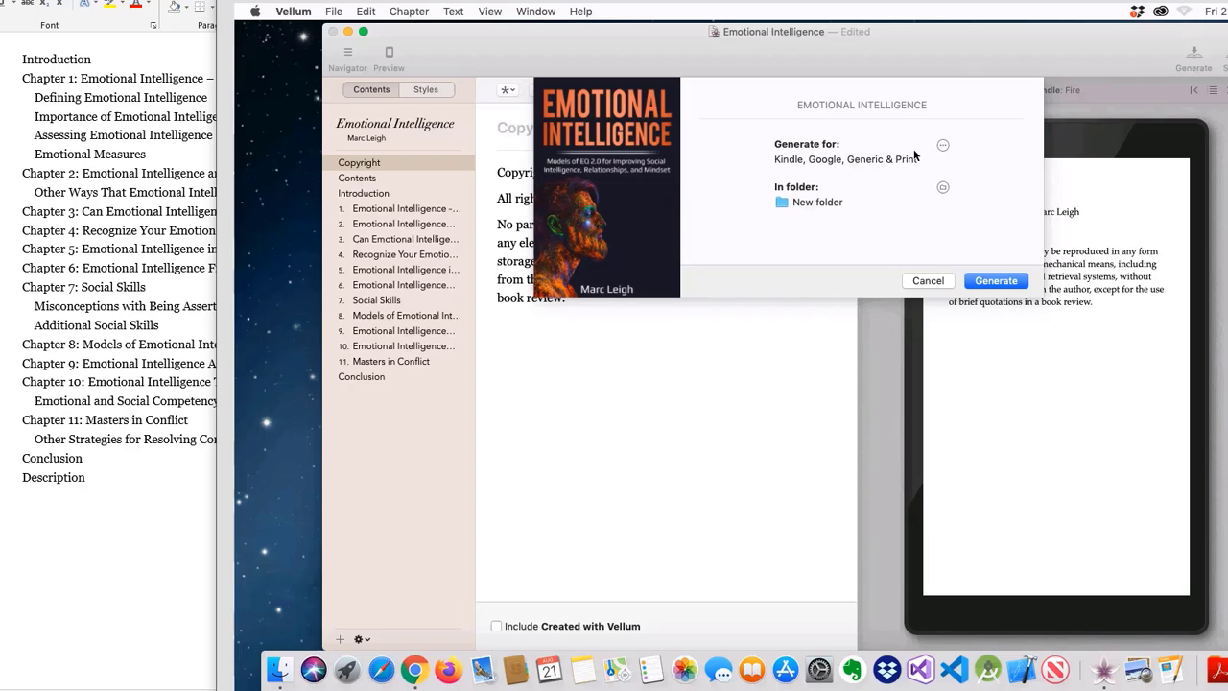
left_click(998, 280)
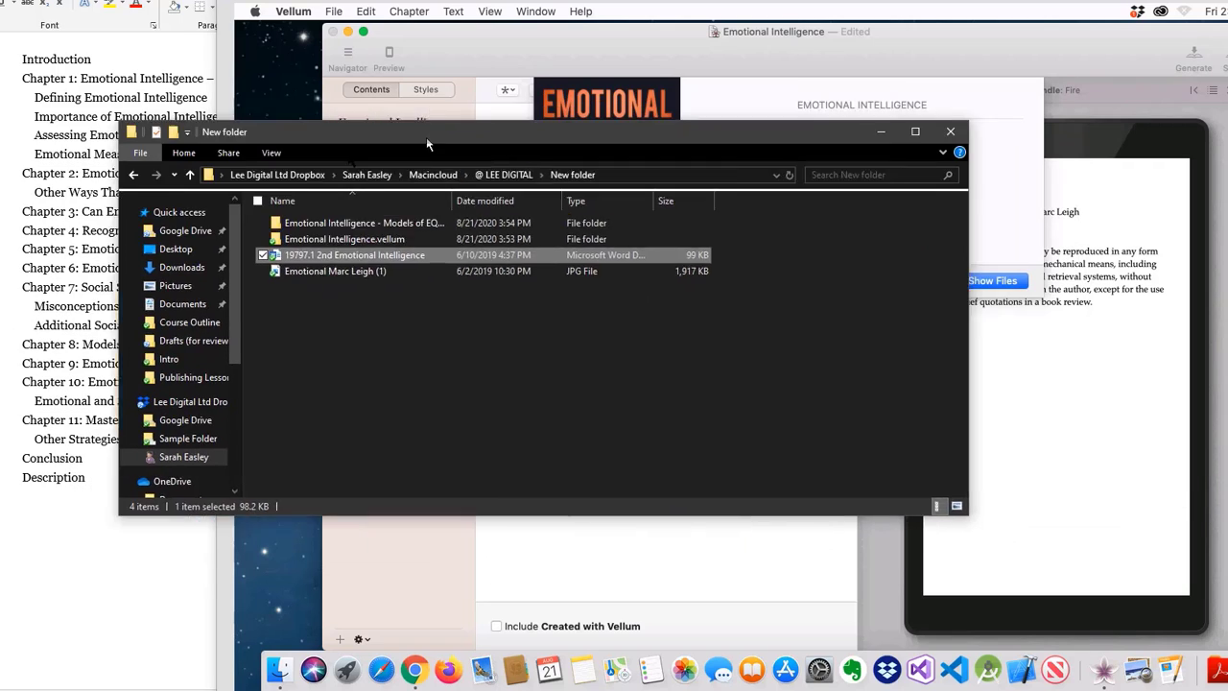
Step: Check the generated Generic EPUB and Print folders in File Explorer, then close it
left_click_drag(427, 144, 464, 170)
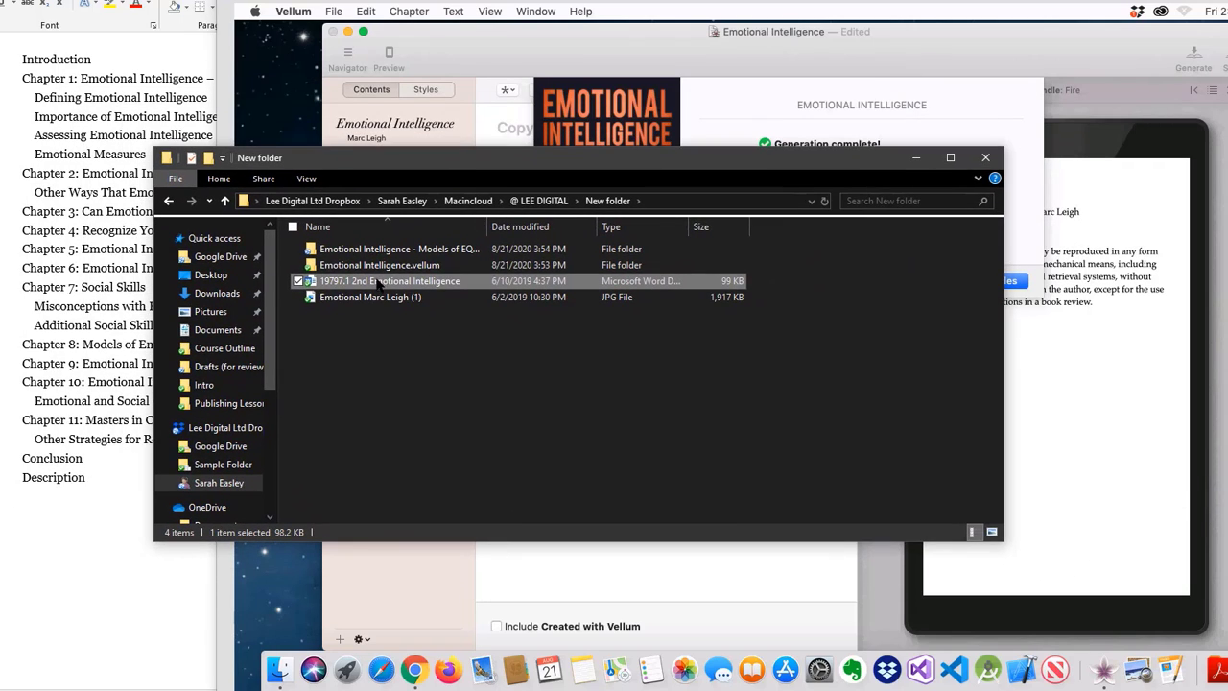
double_click(388, 250)
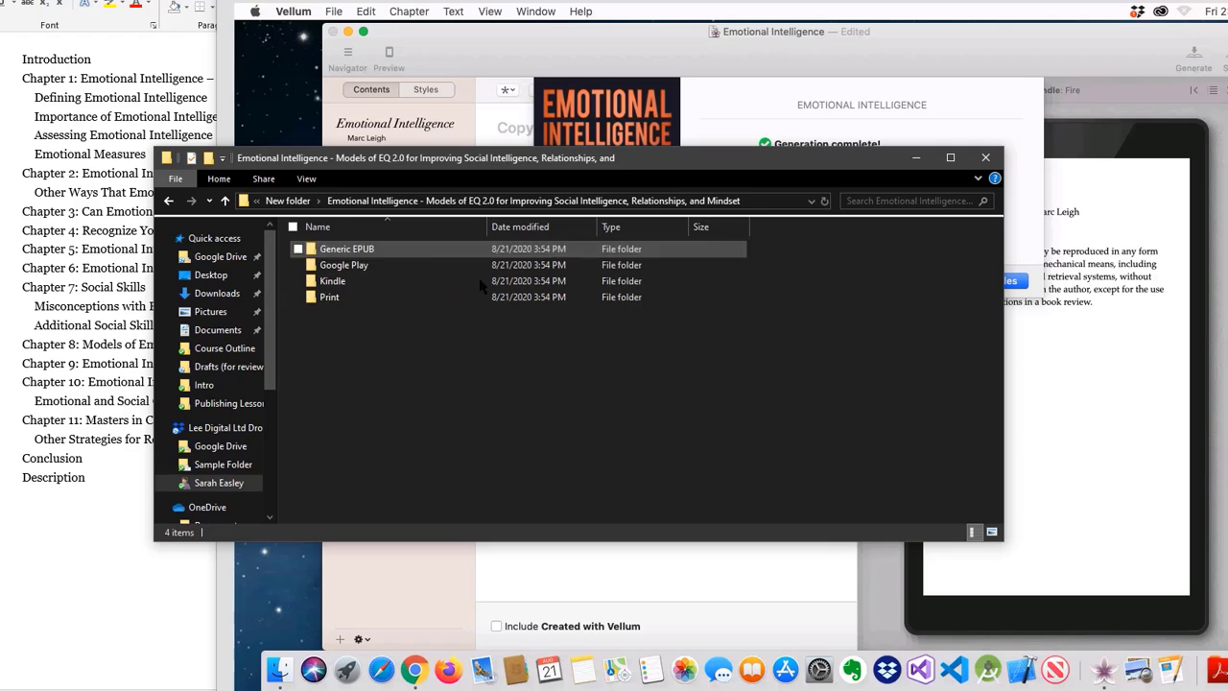
double_click(347, 249)
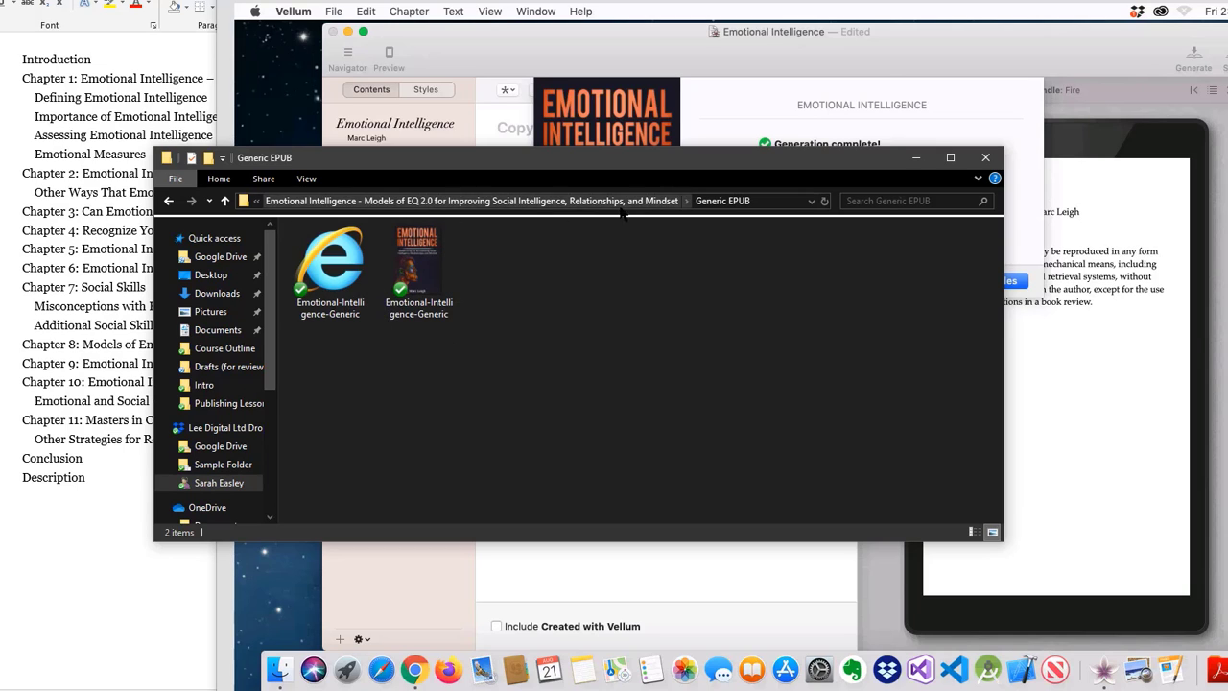
left_click(168, 201)
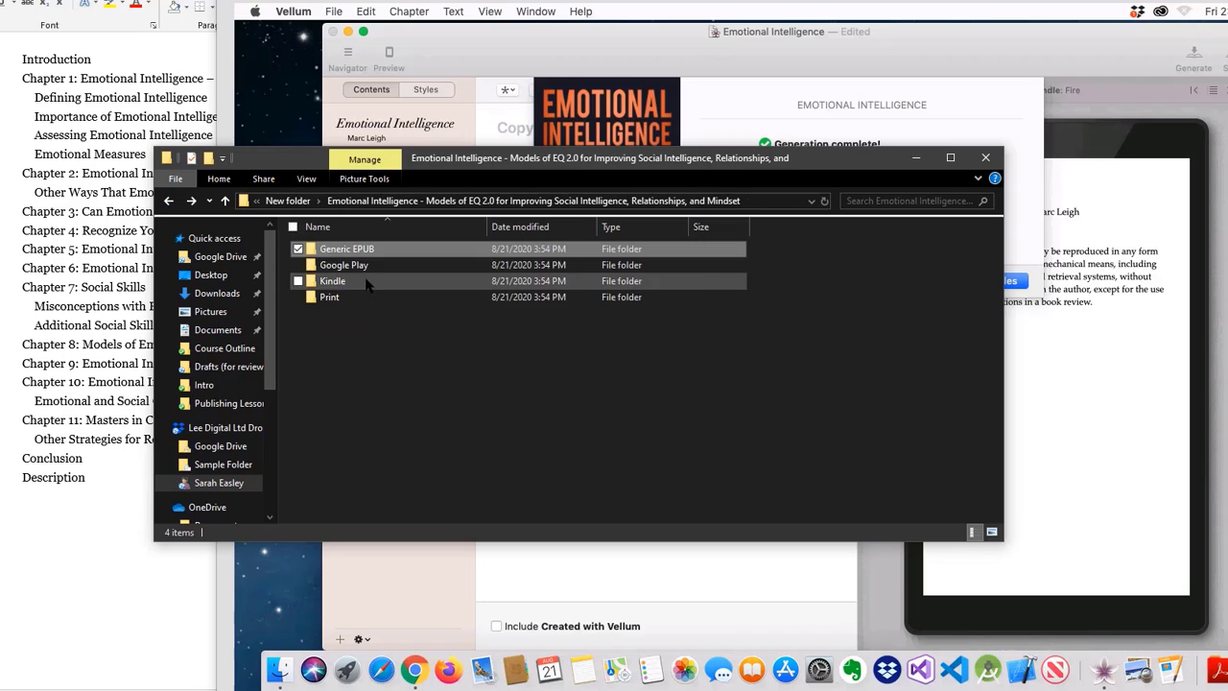
double_click(338, 293)
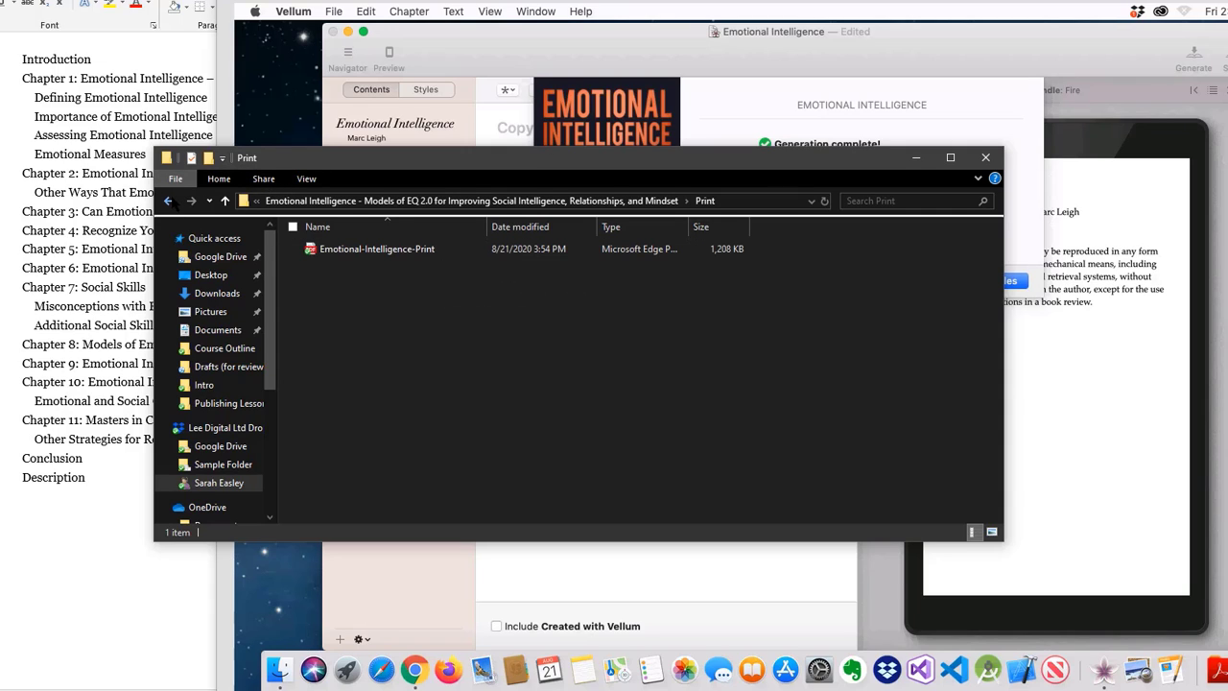
left_click(168, 200)
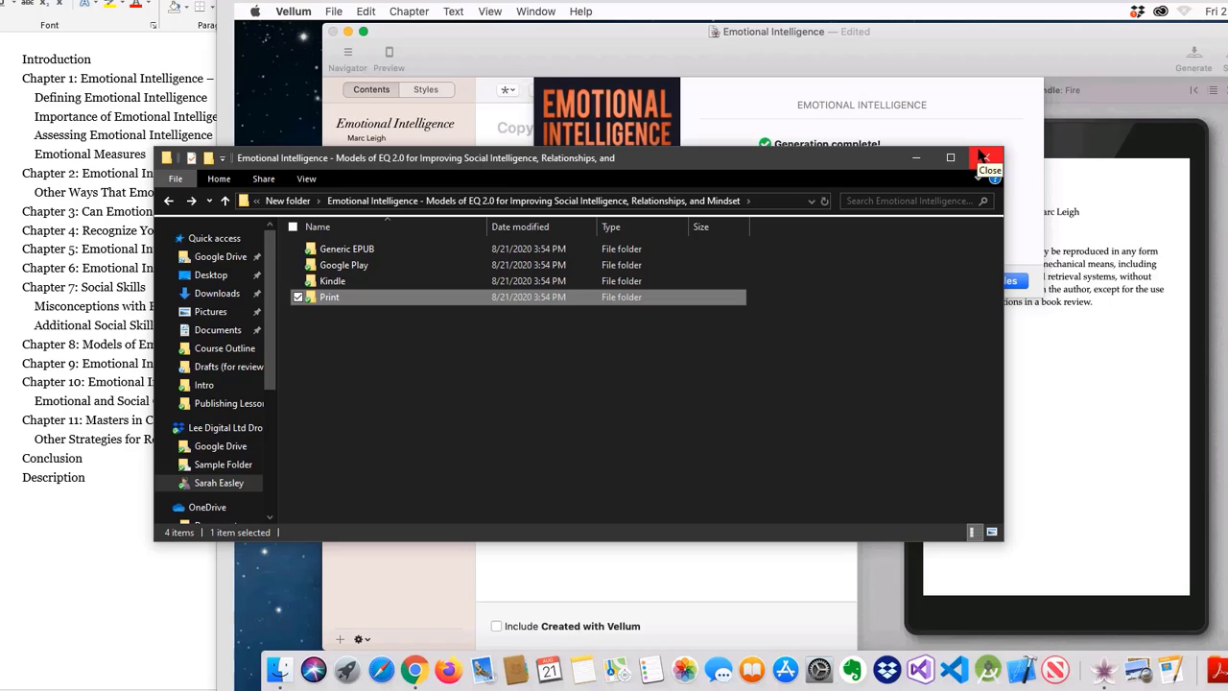
left_click(985, 159)
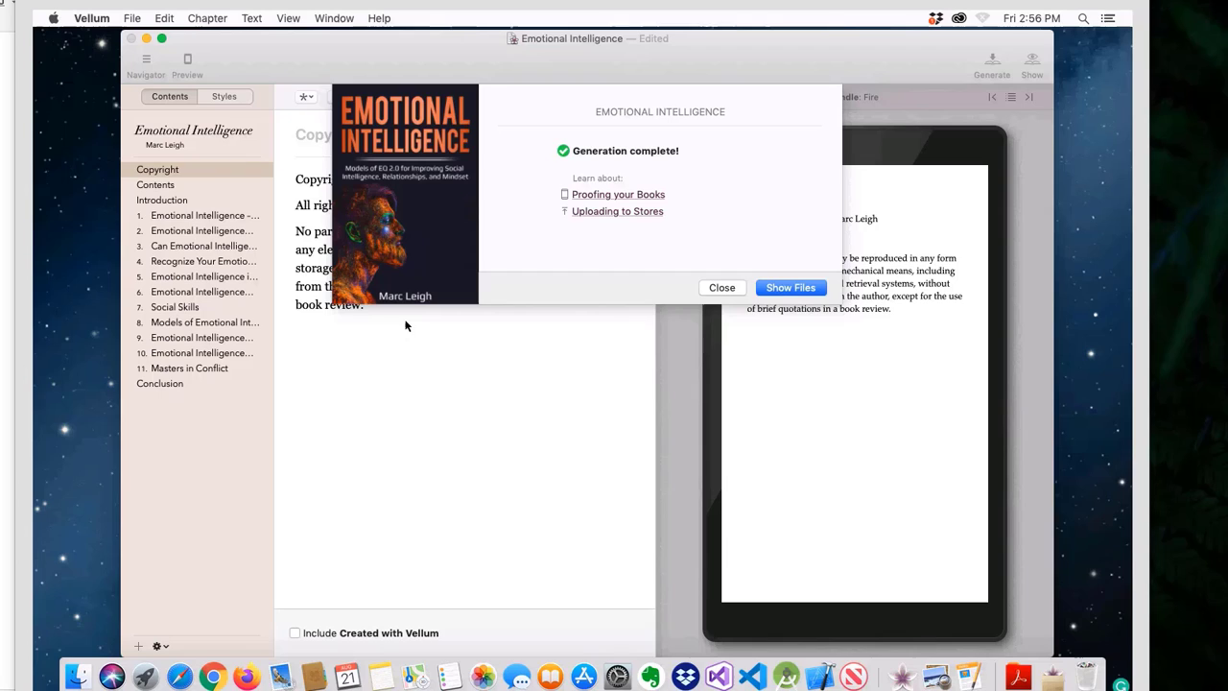
Step: Close the 'Generation complete!' summary to return to the Copyright page and Kindle Fire preview
left_click(726, 288)
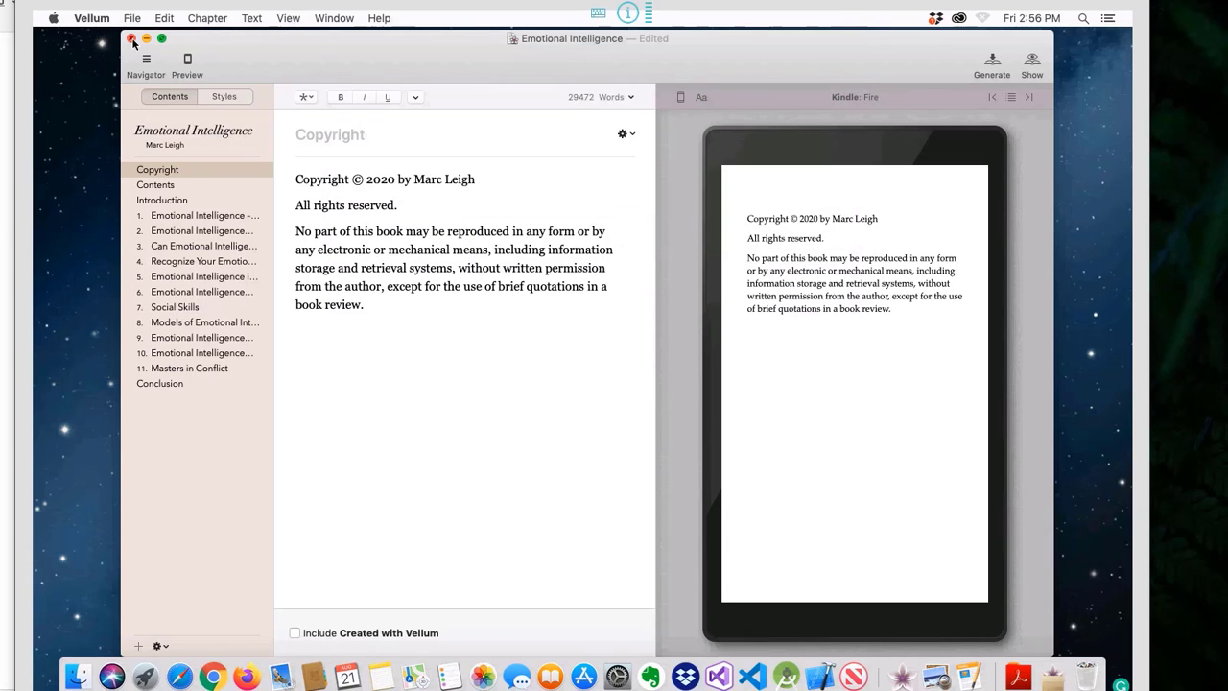